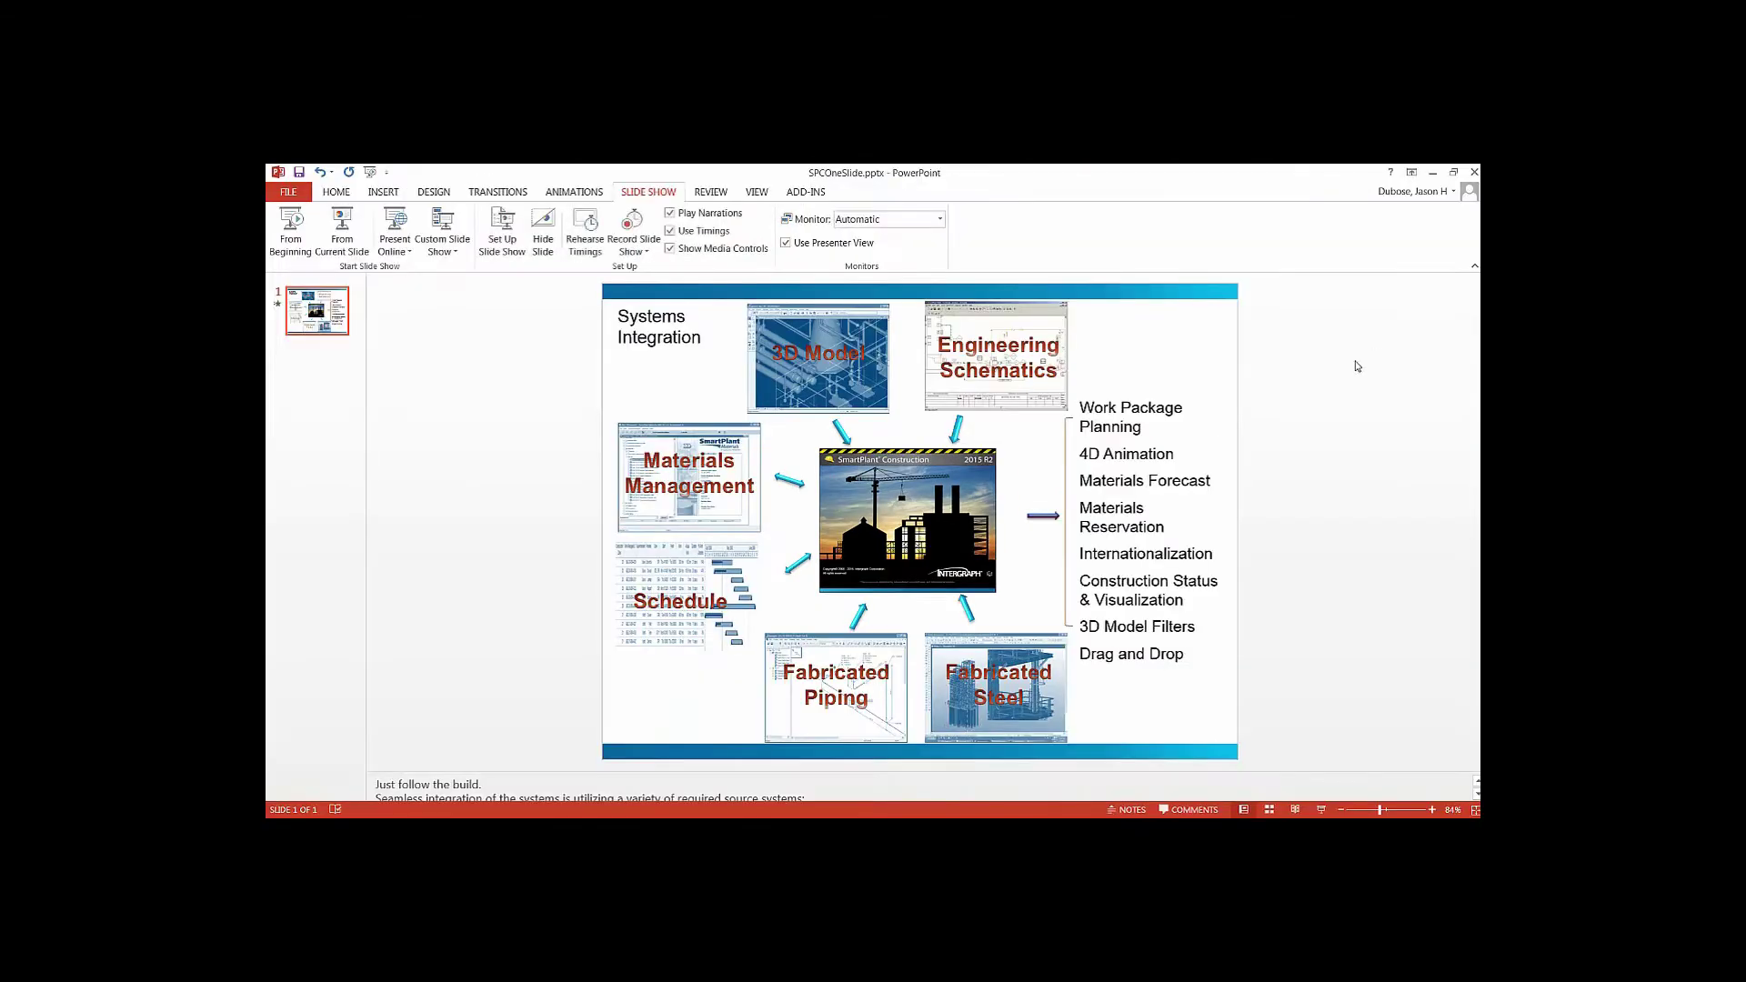
- Show the work packages list as thumbnails, then set that panel aside
left_click(1429, 171)
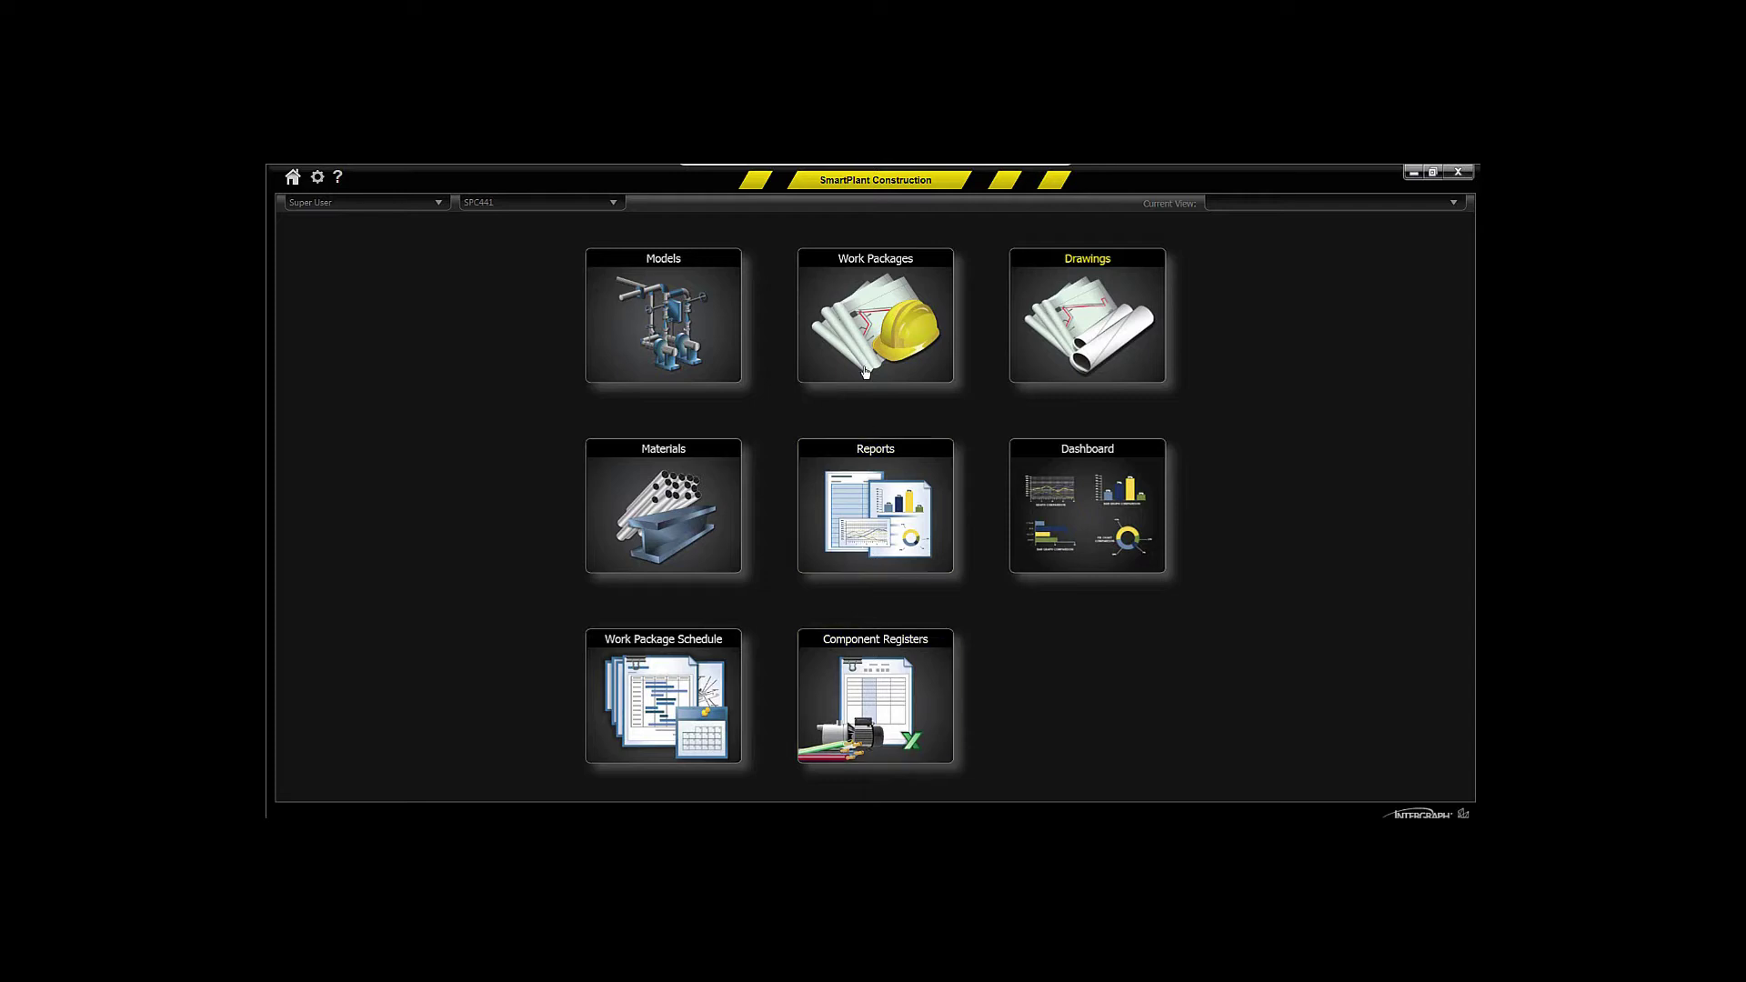
left_click(856, 338)
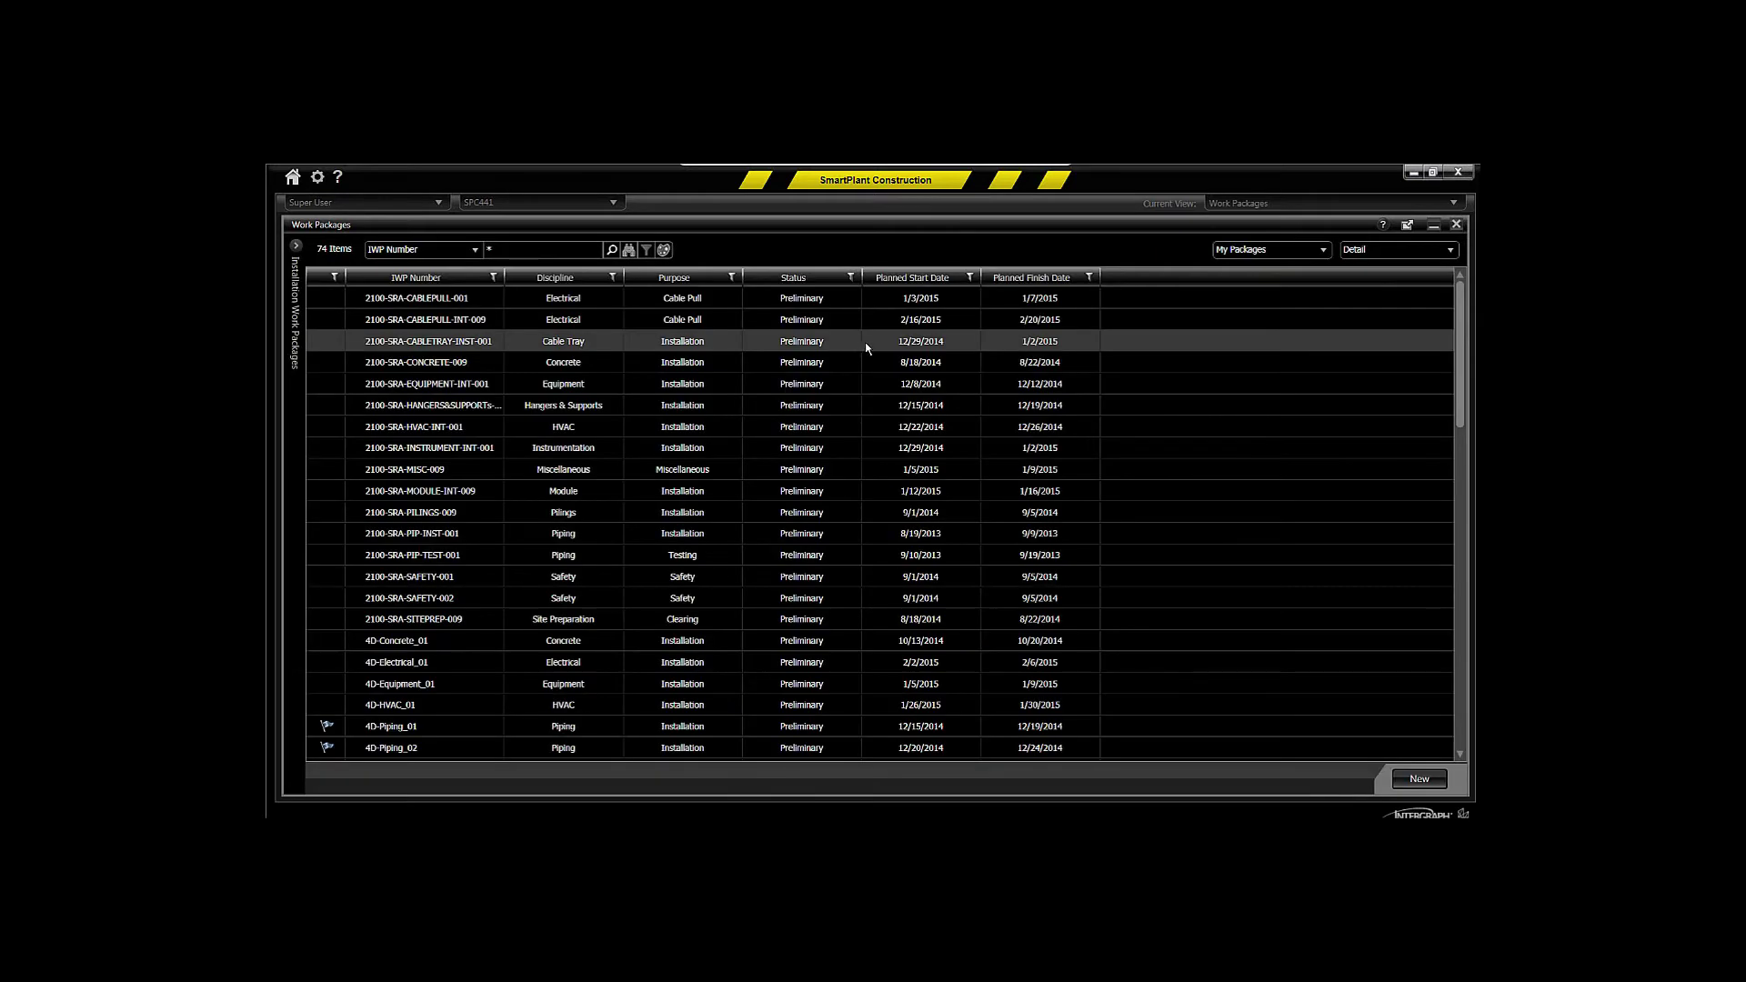
left_click(1367, 255)
left_click(1374, 273)
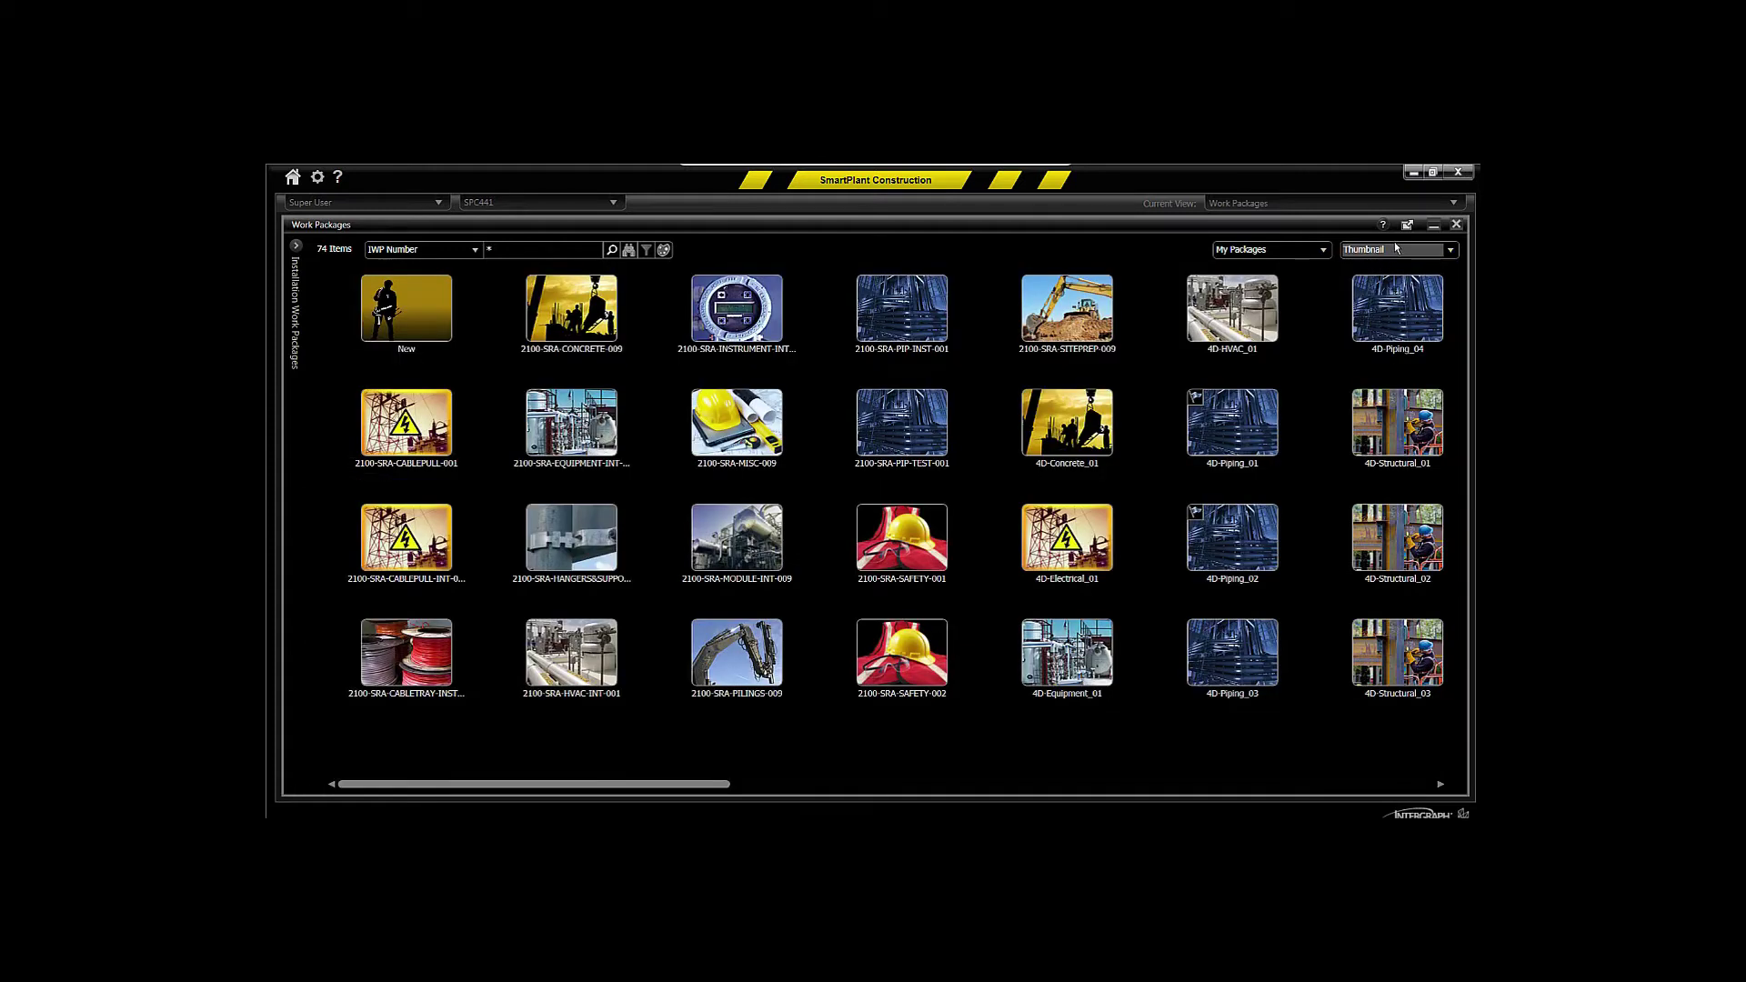
left_click(1434, 227)
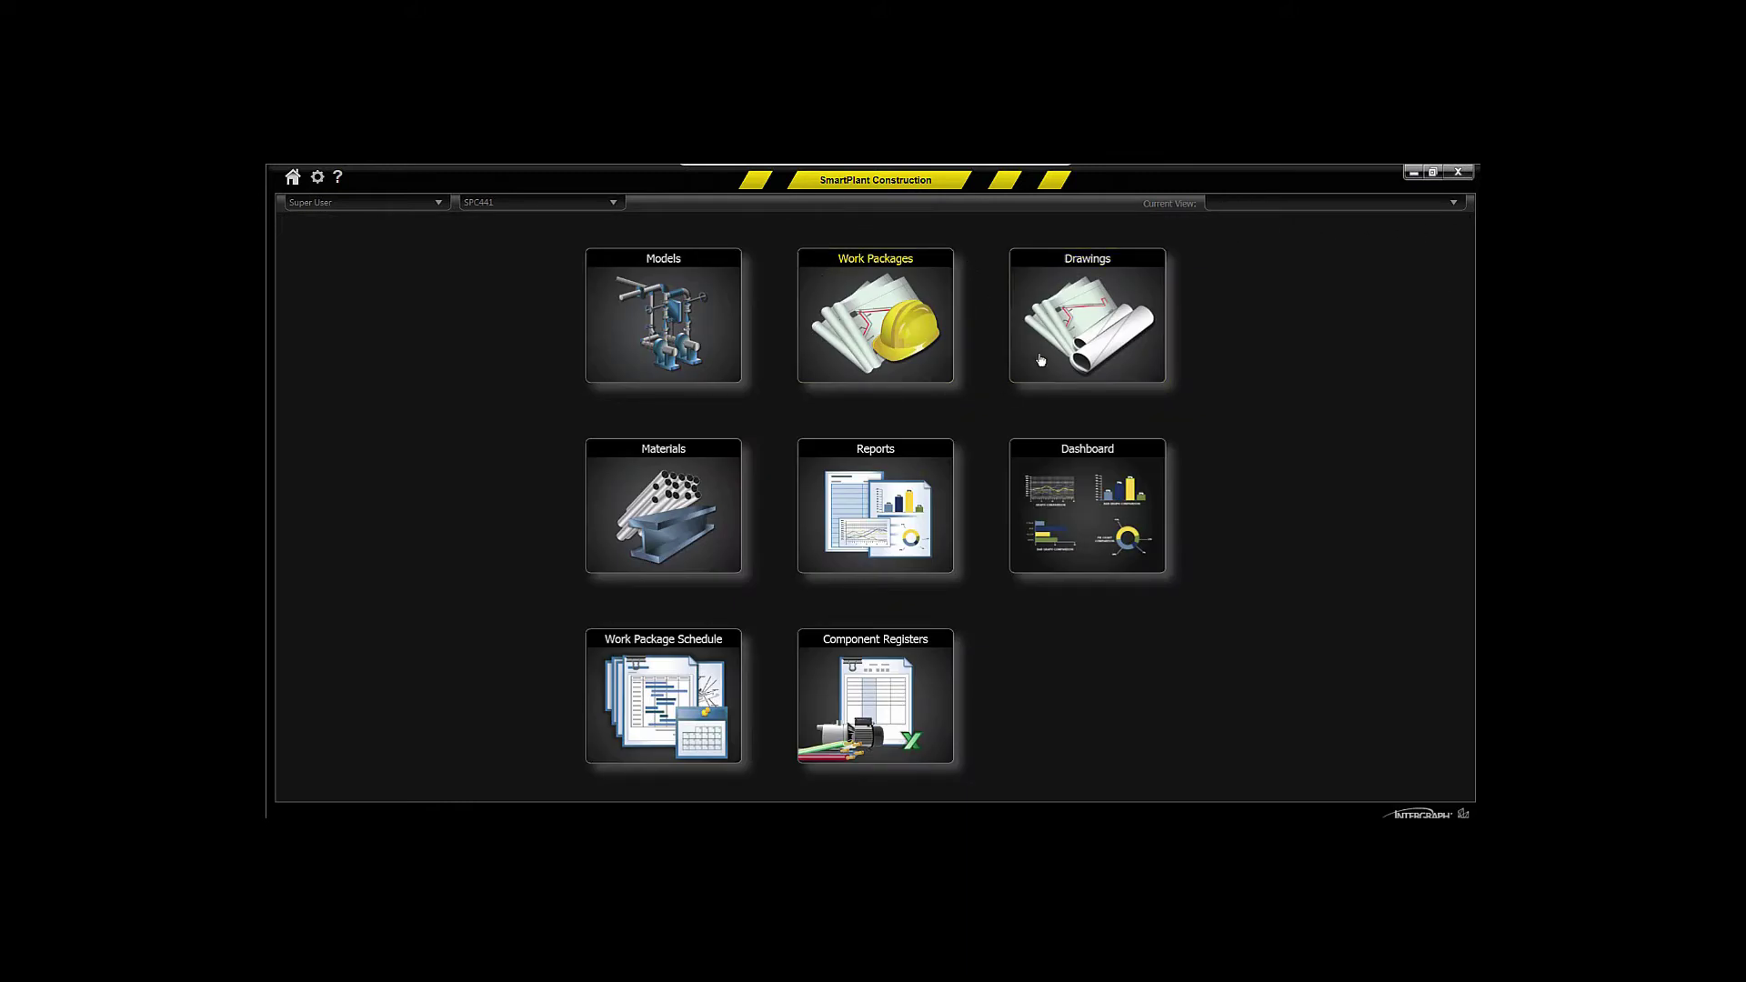
- Browse the 109-item Drawings collection, then close the Drawings panel
left_click(1069, 331)
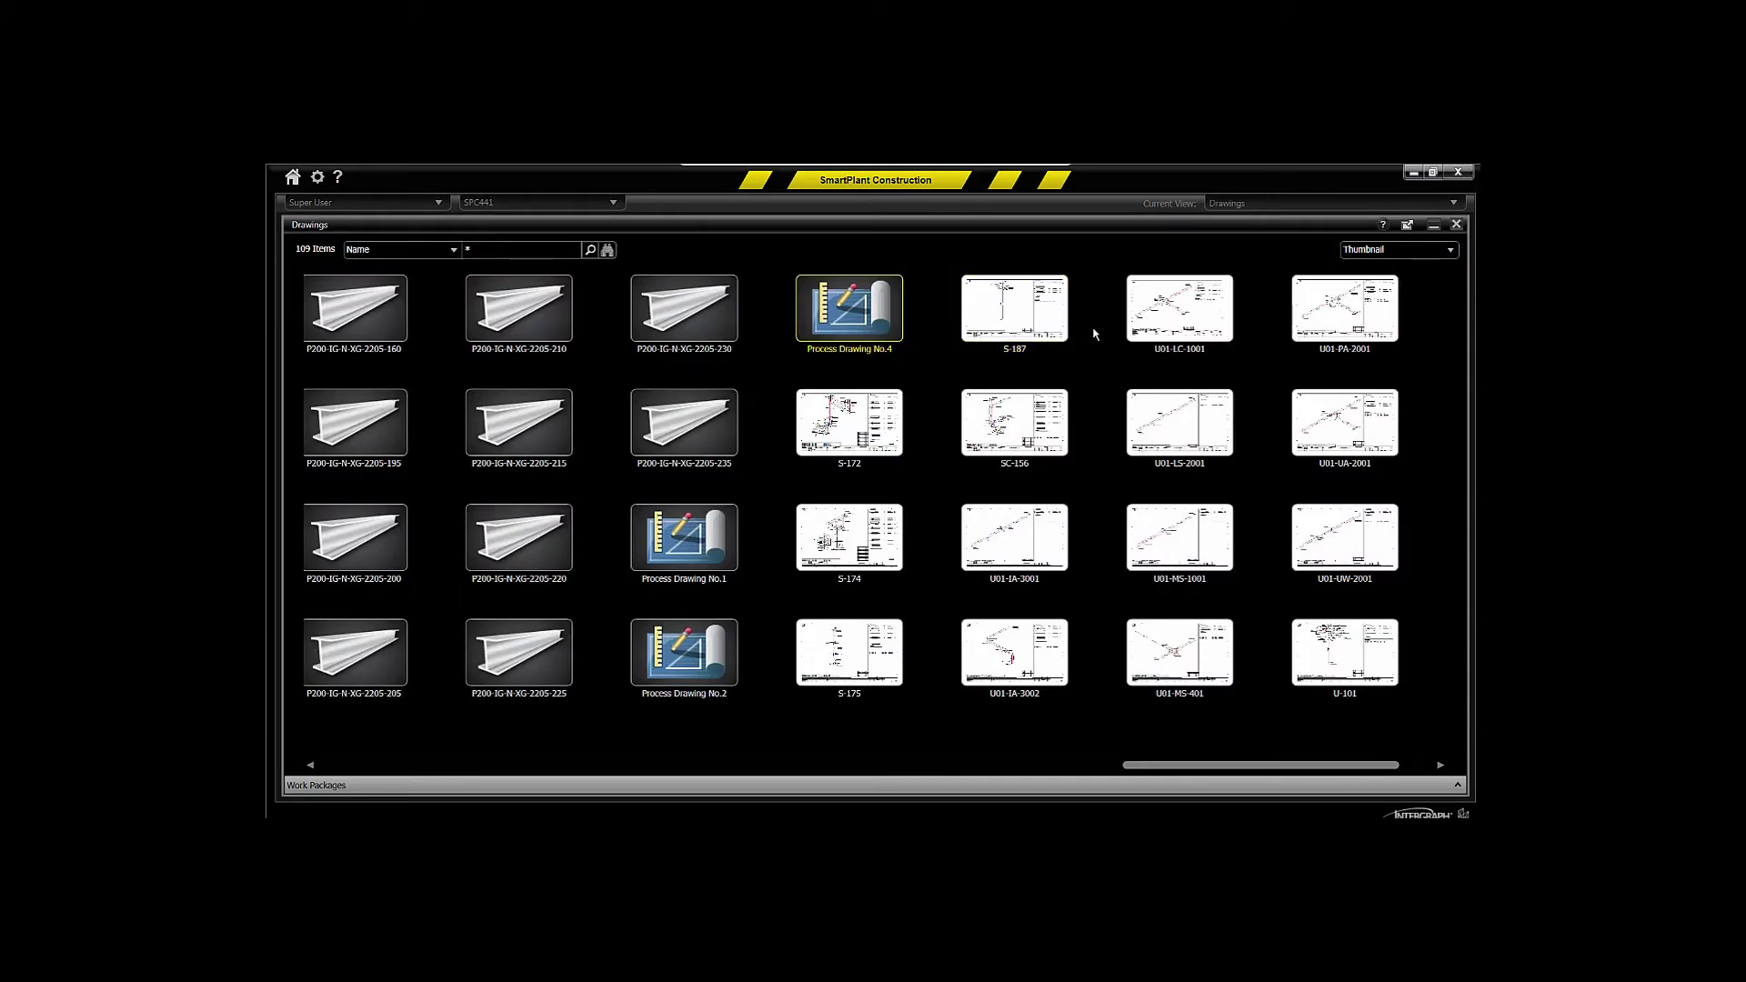
mouse_move(1147, 766)
left_mouse_down()
mouse_move(1191, 767)
mouse_move(975, 780)
mouse_move(1132, 785)
left_mouse_up()
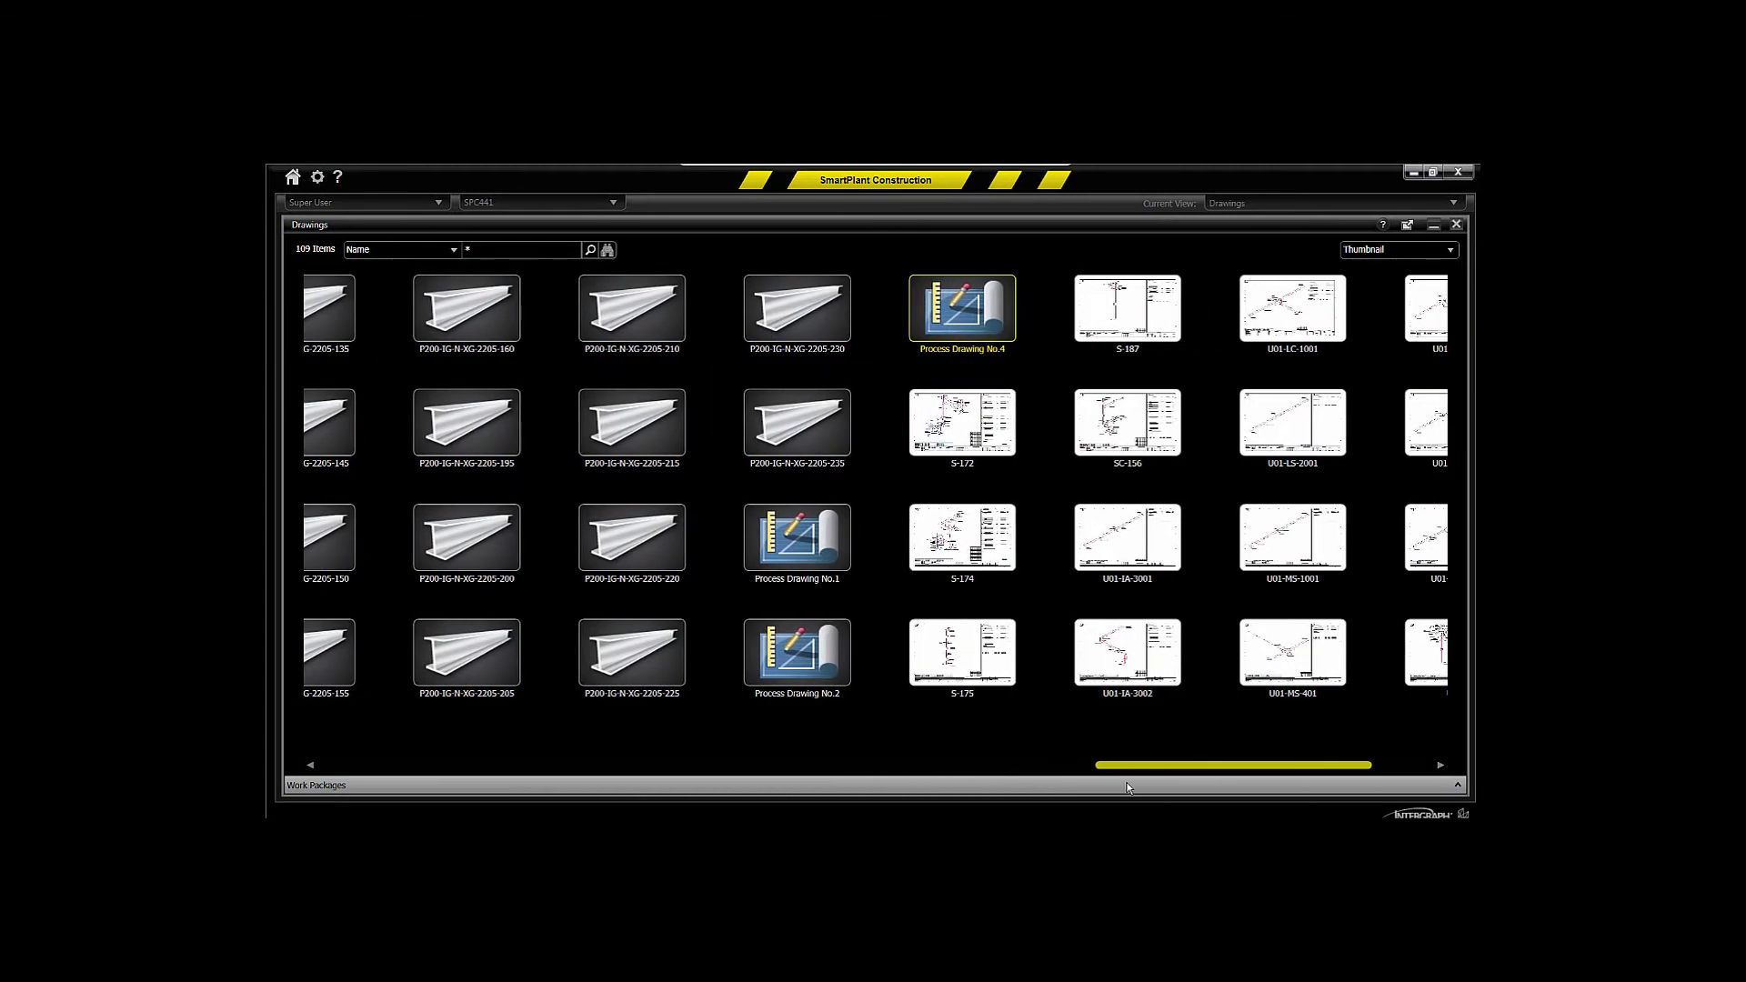
left_click(1438, 230)
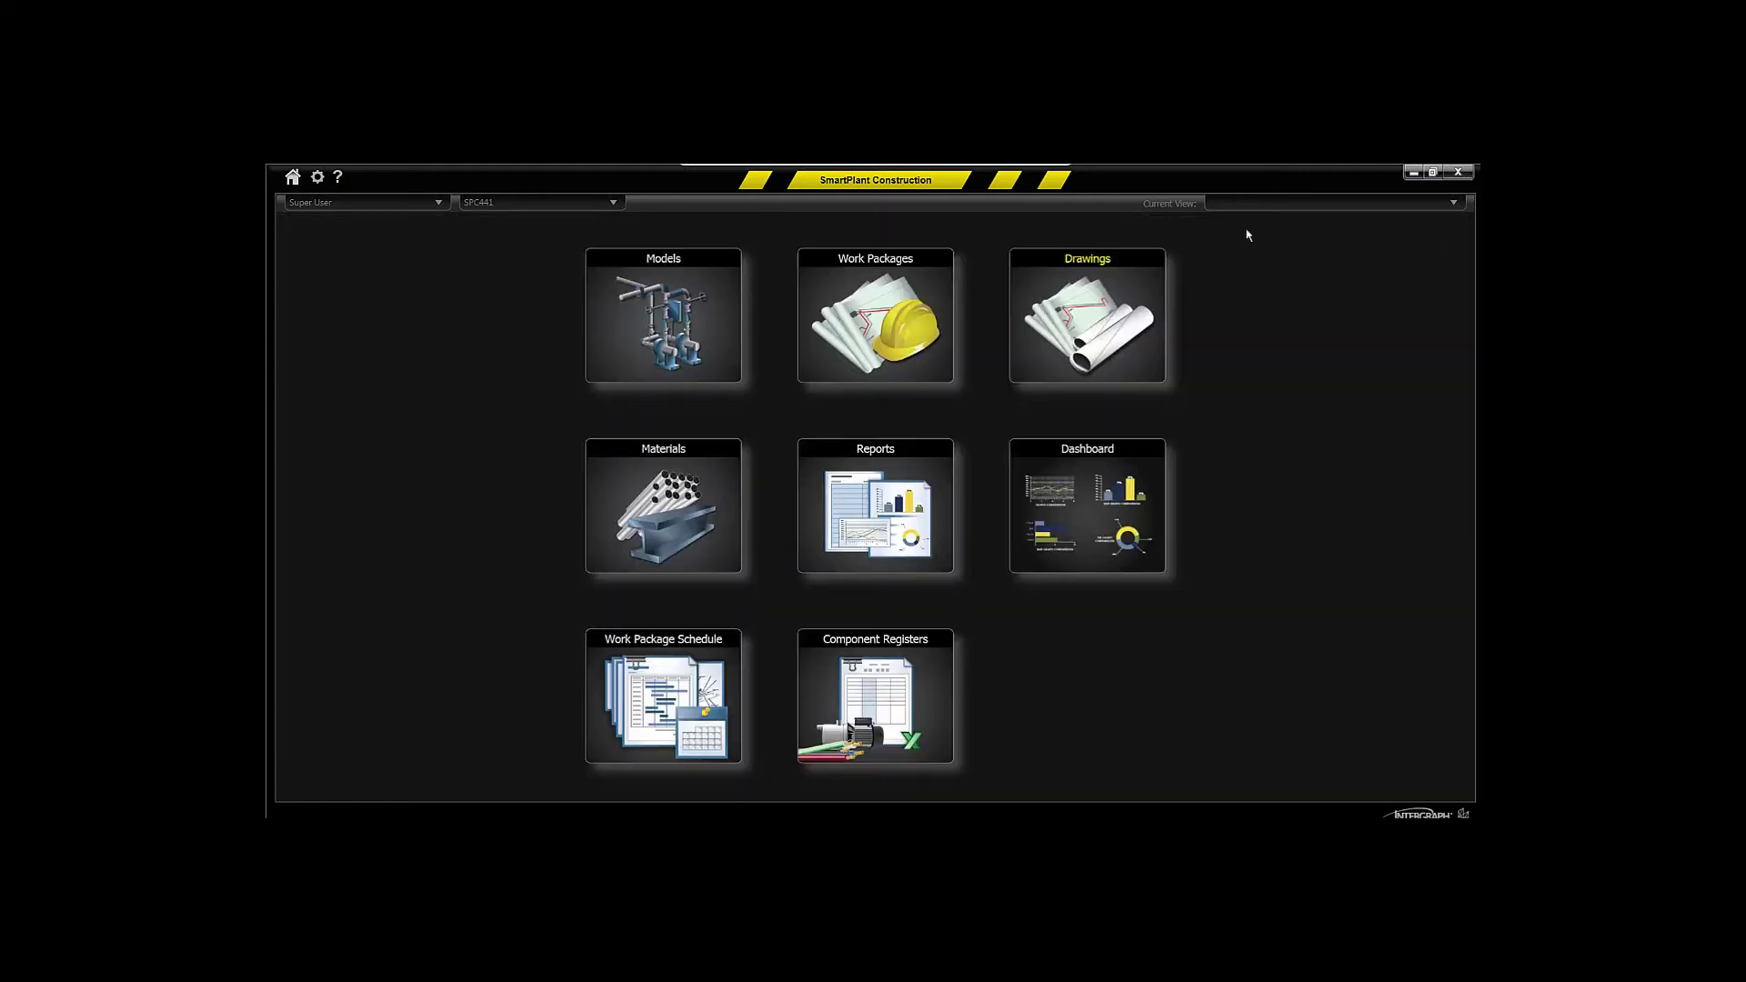
- View the GoldMine3DModel-1-0001 model in 3D, close it, and reopen the 109-item Drawings collection
left_click(693, 337)
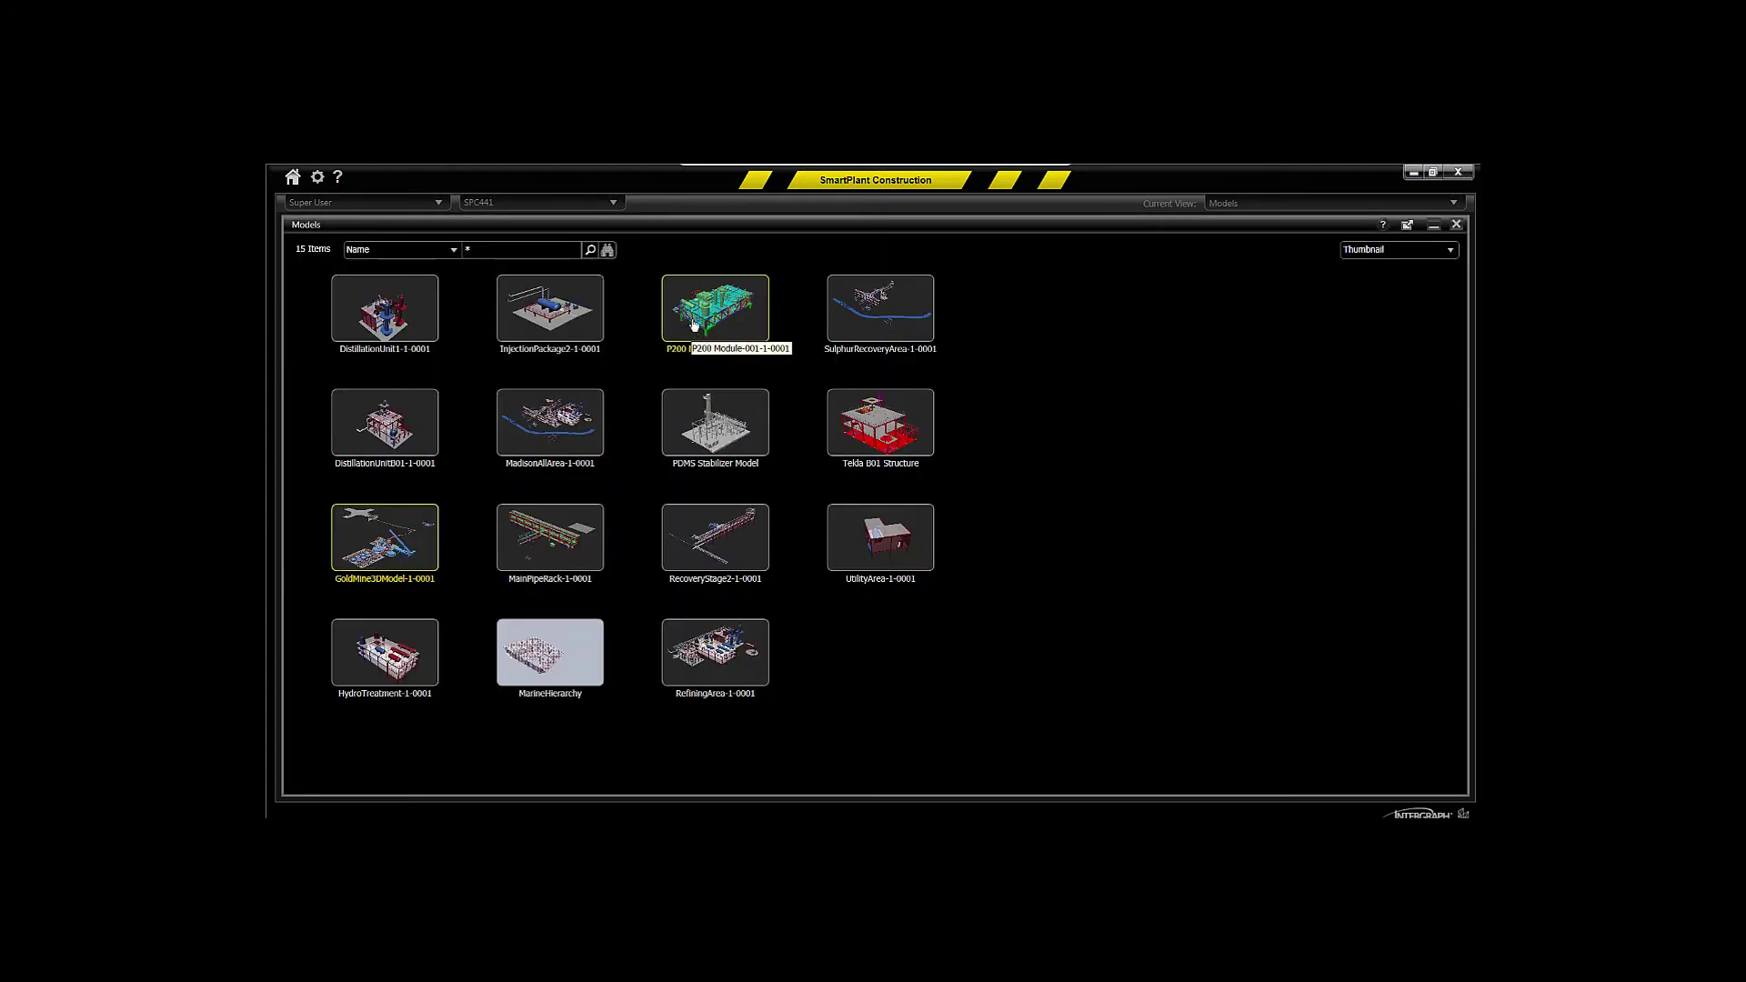
double_click(393, 559)
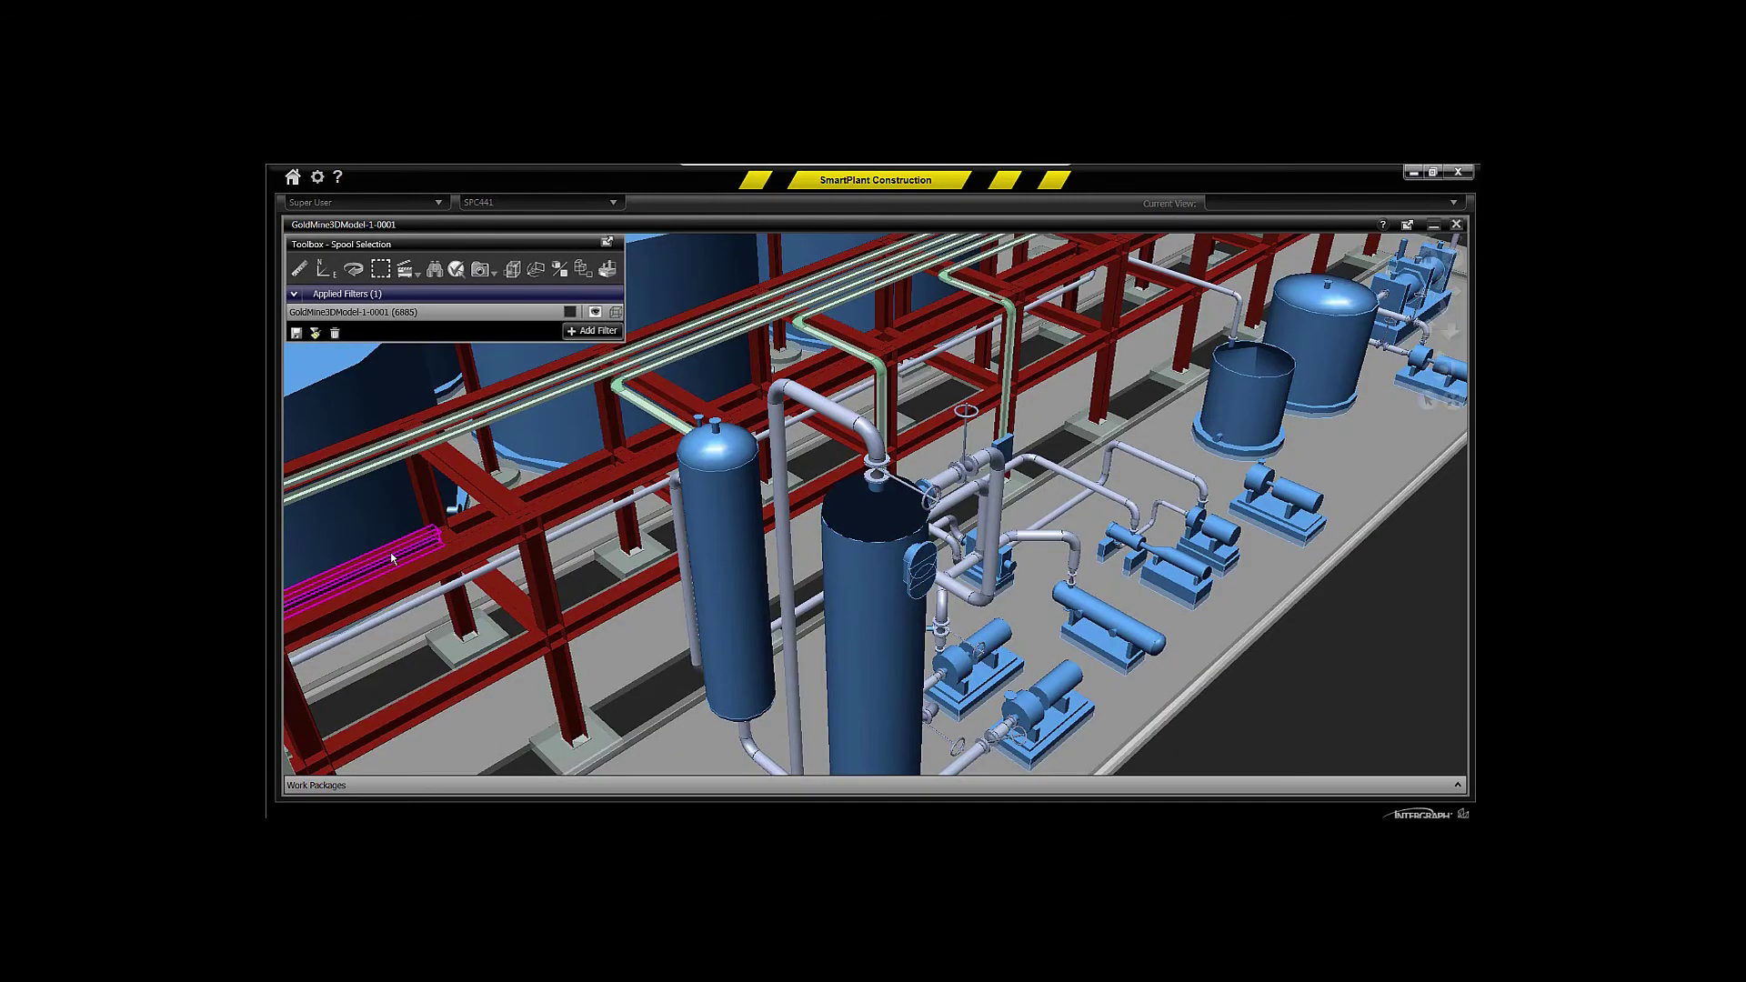
left_click(1434, 225)
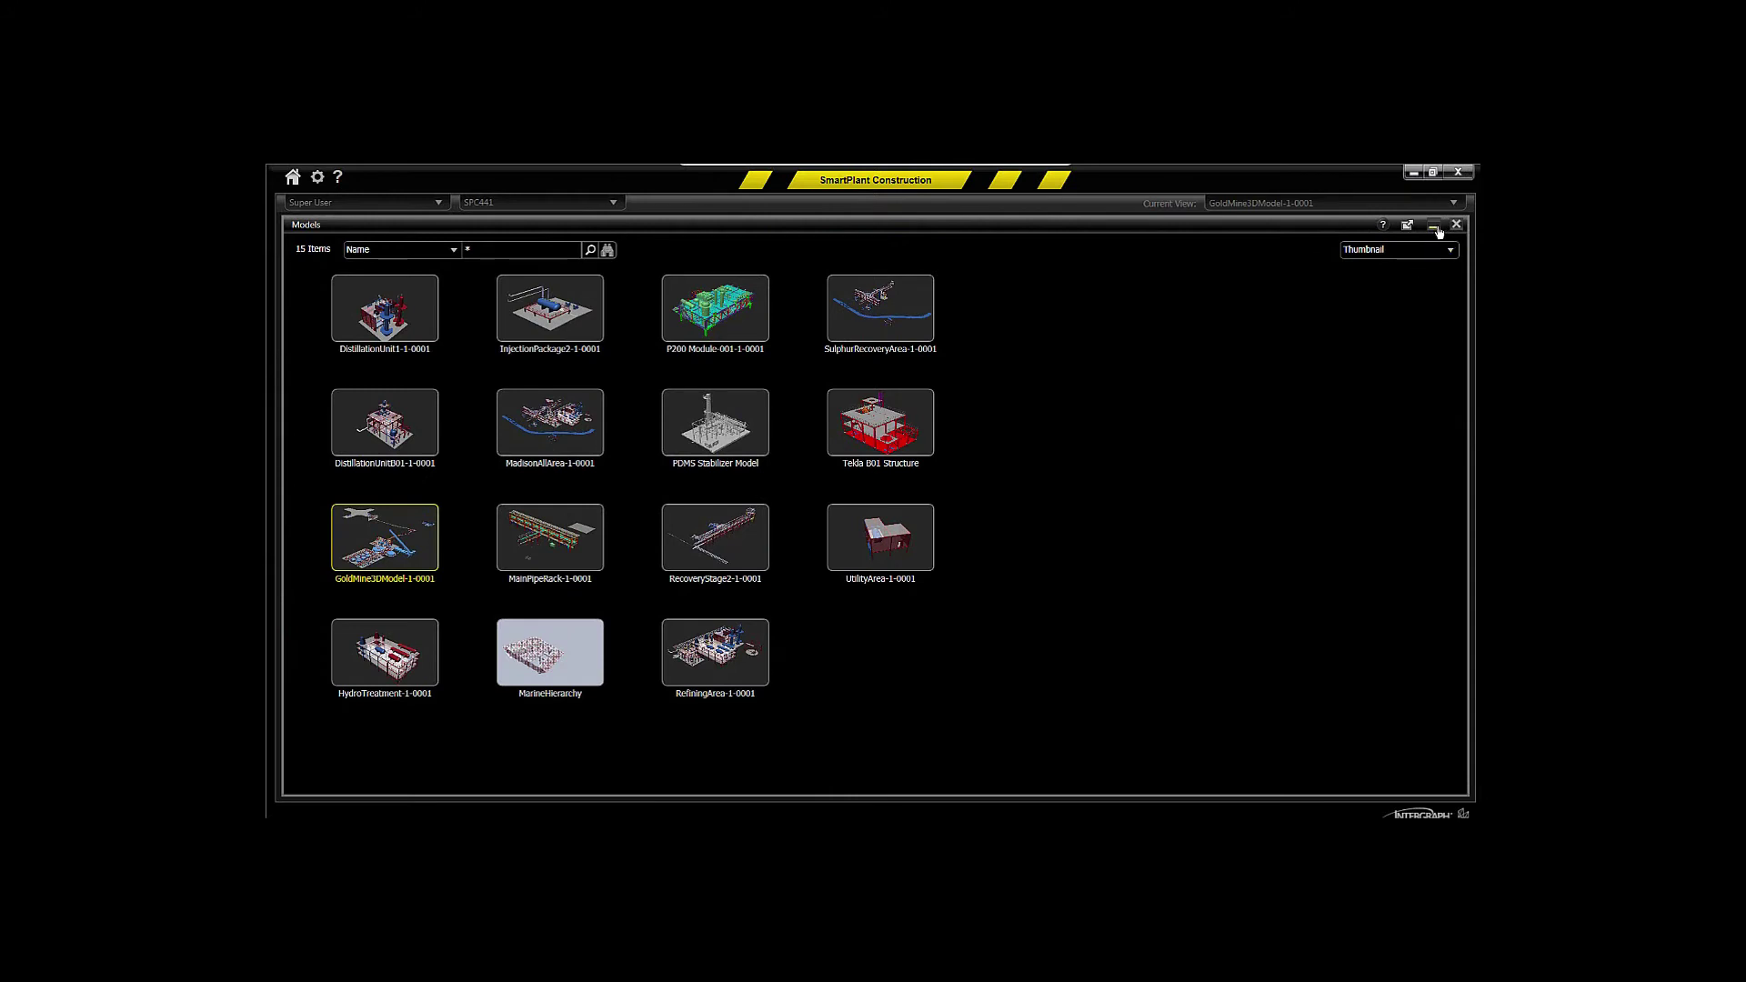
left_click(1437, 228)
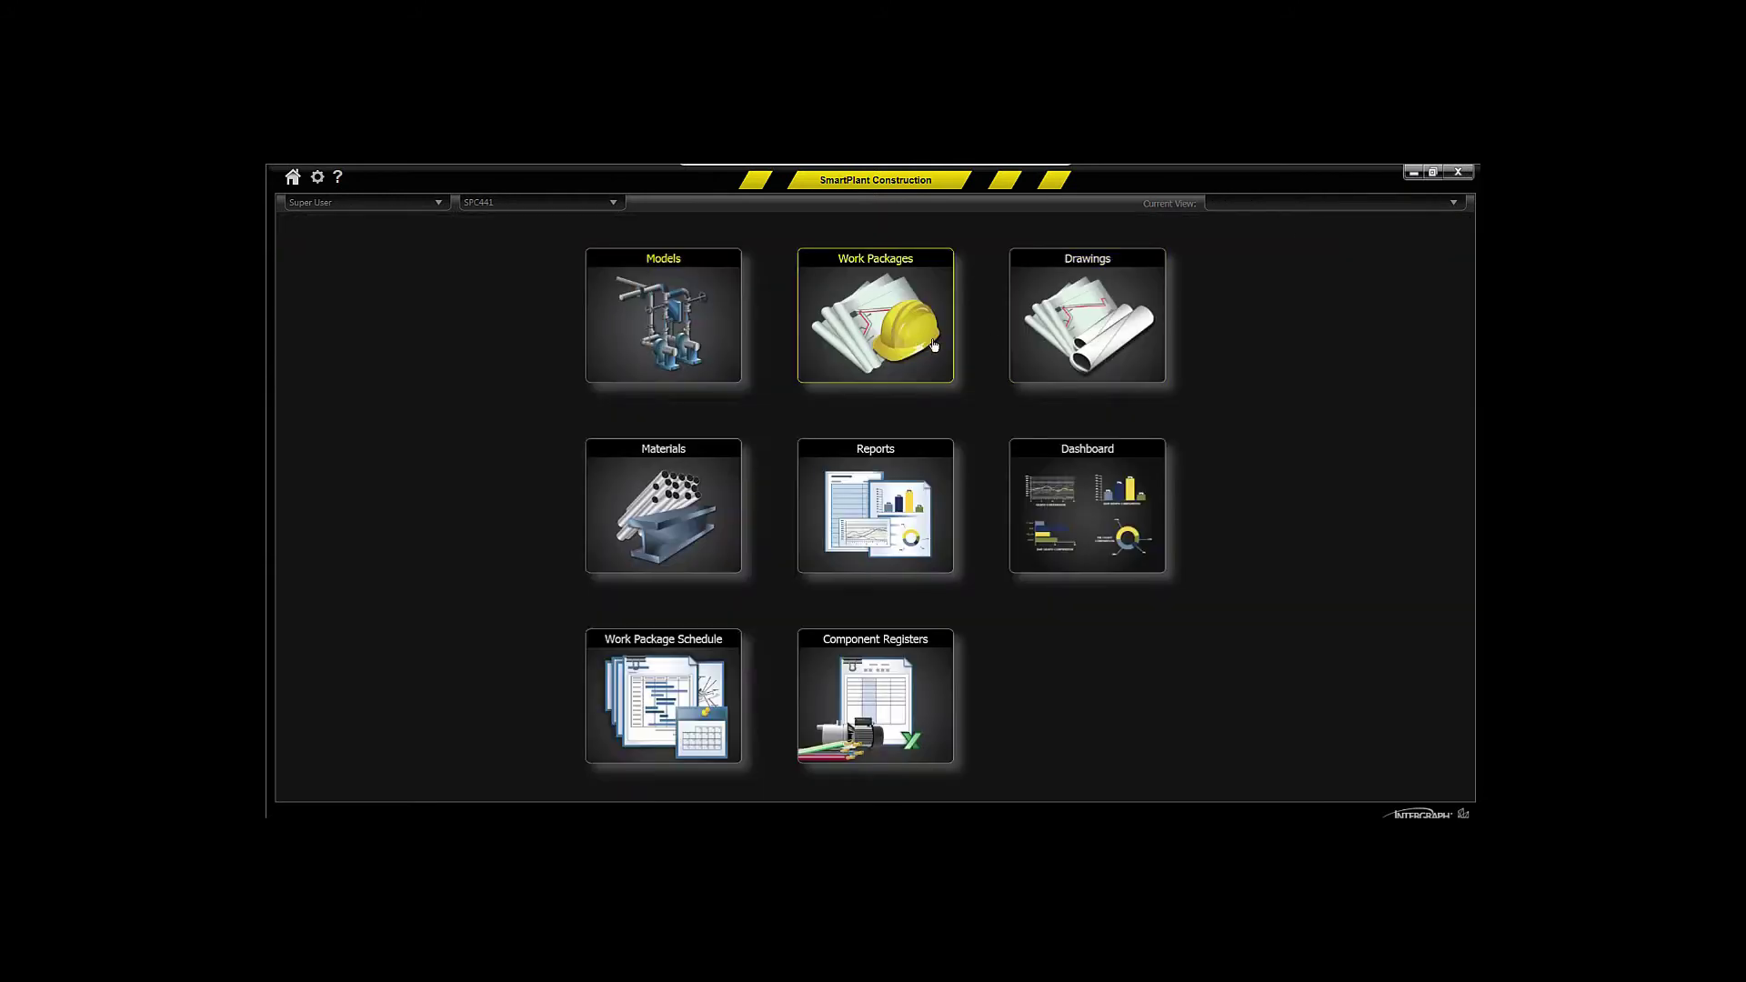
left_click(1042, 331)
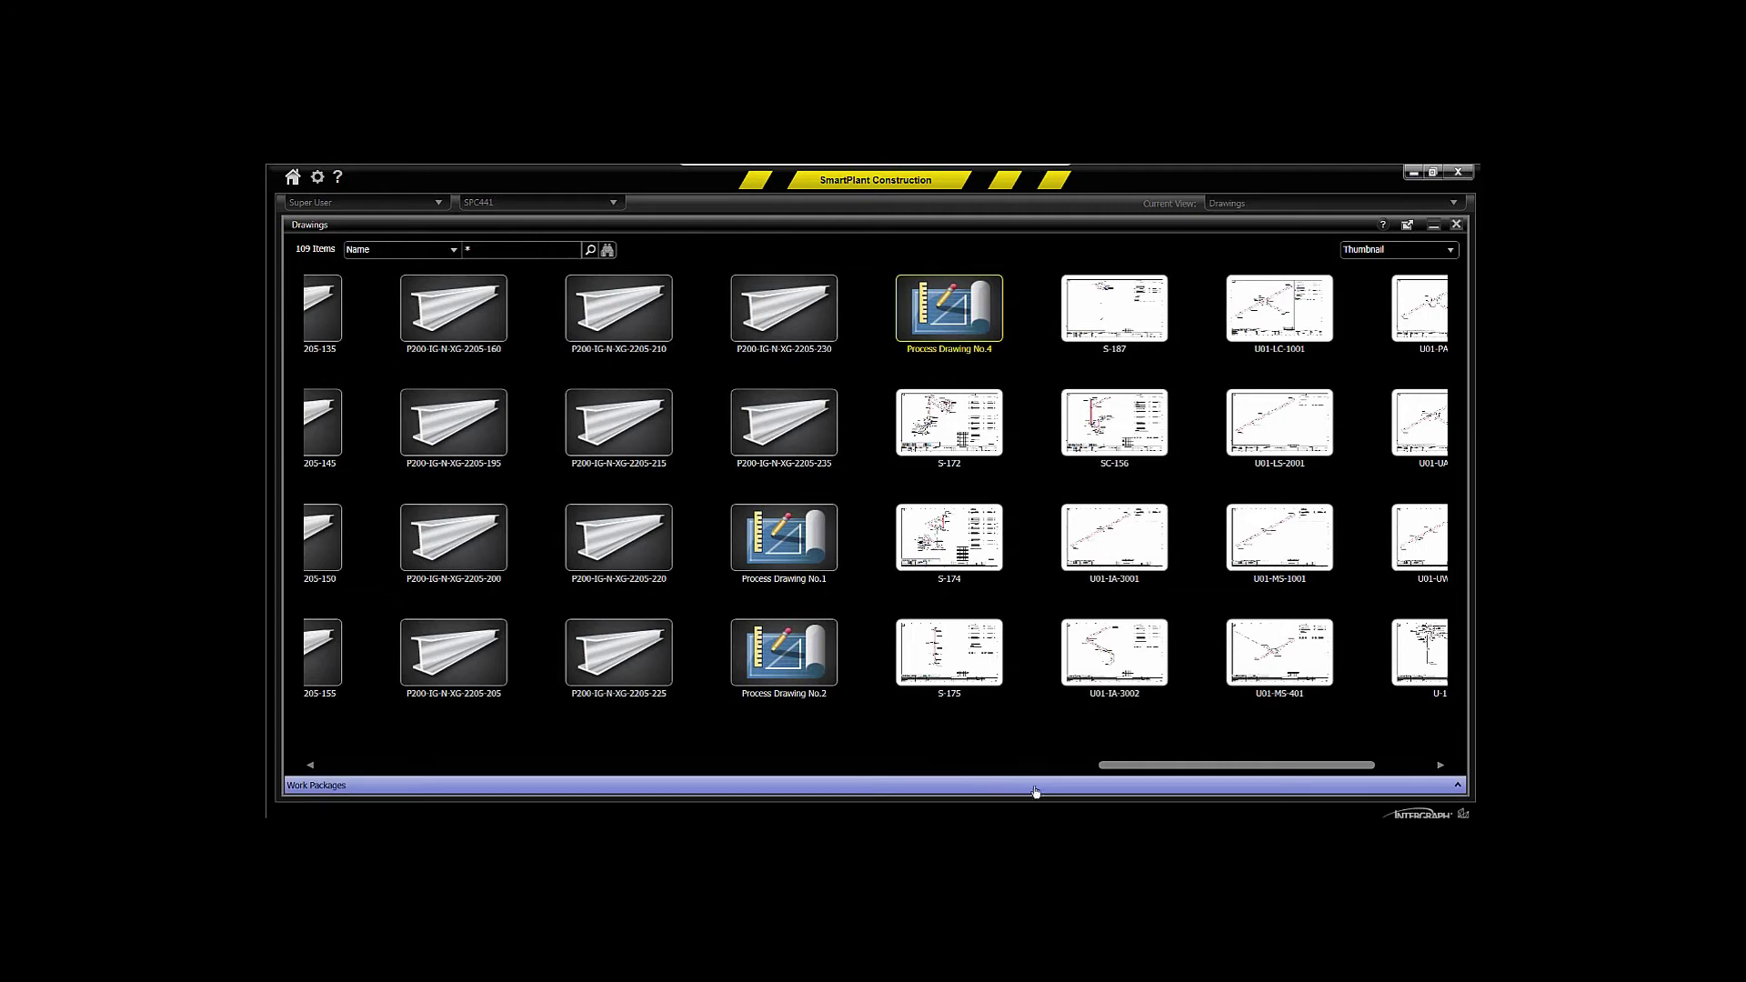
- Open Process Drawing No.4 and zoom out and pan to show pumps PU-004 and PU-005
double_click(966, 321)
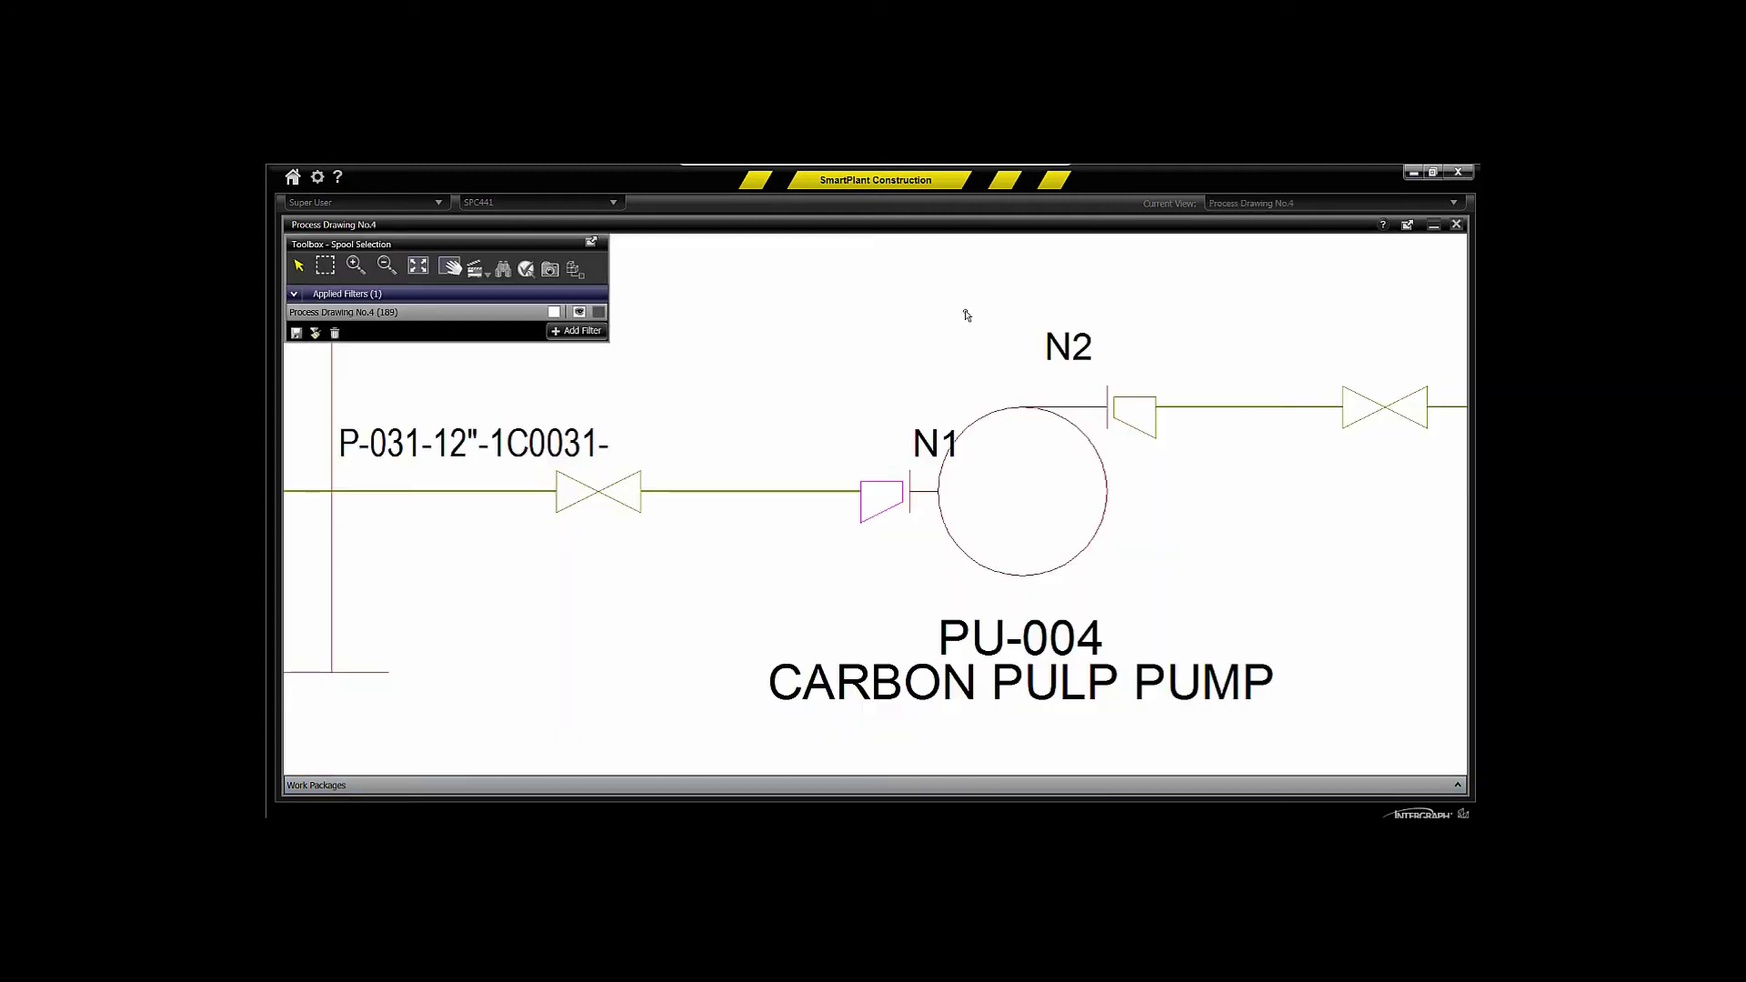
left_click(386, 266)
left_click(752, 421)
left_click(752, 421)
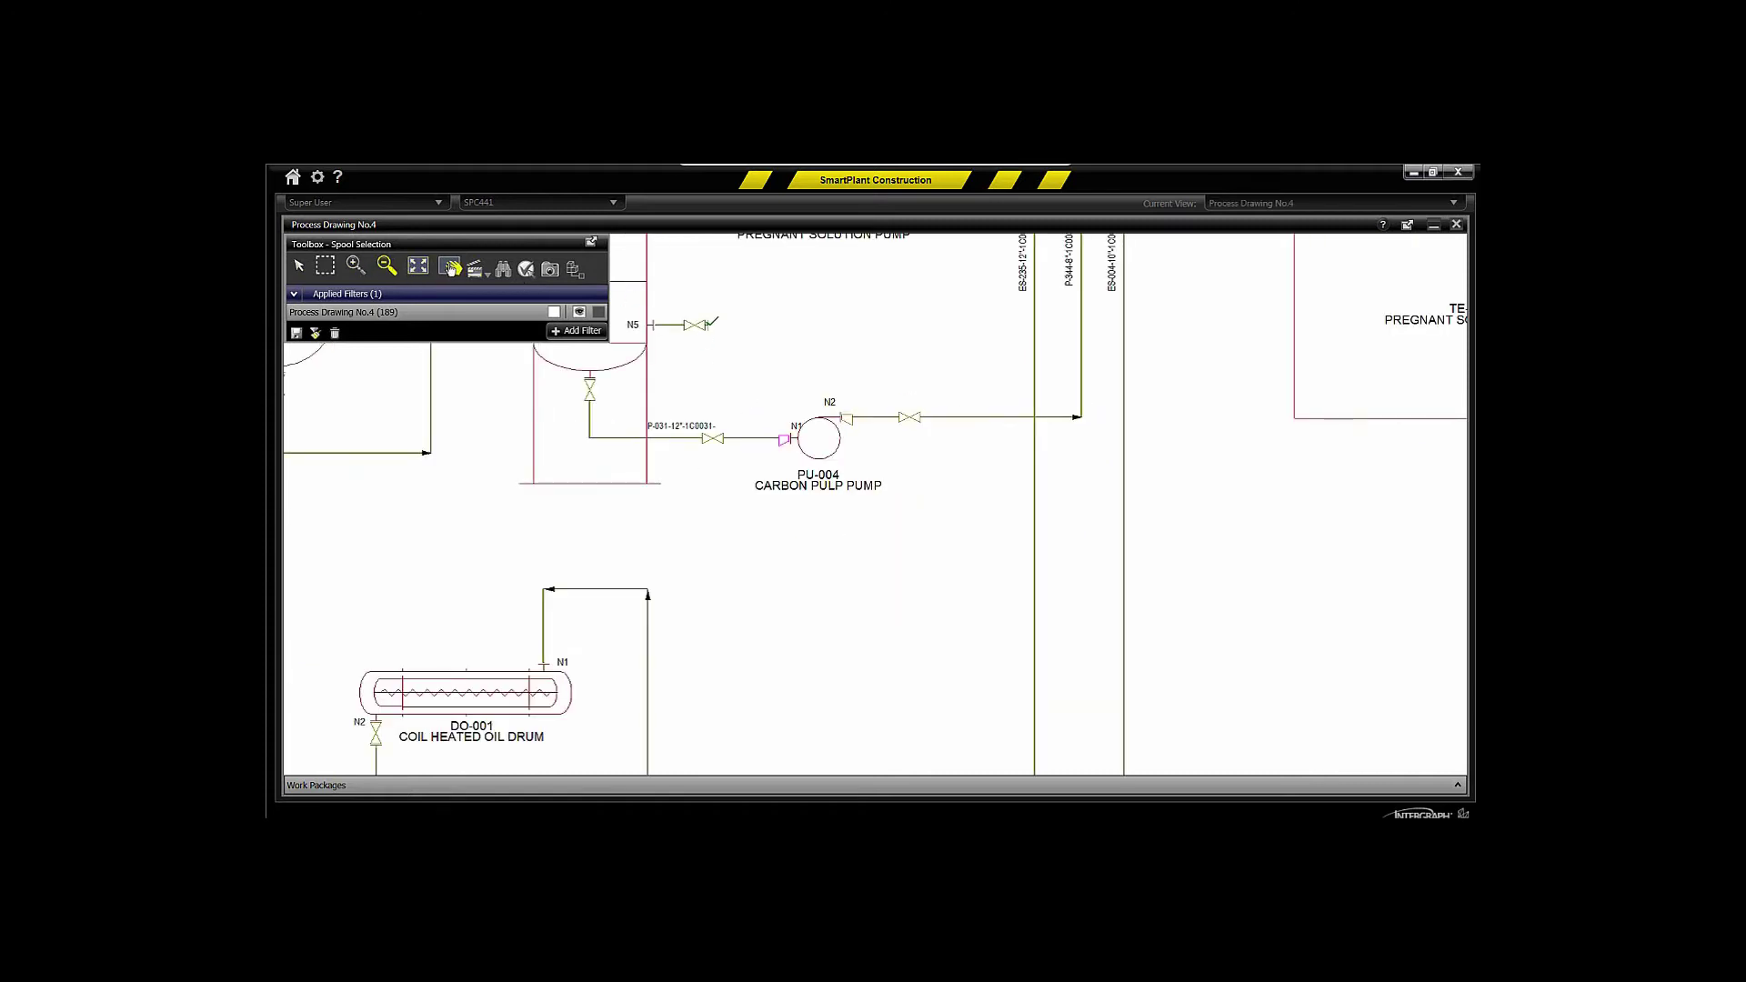
left_click(451, 268)
mouse_move(667, 386)
left_mouse_down()
mouse_move(740, 605)
mouse_move(1186, 630)
mouse_move(1149, 537)
mouse_move(864, 568)
mouse_move(691, 629)
mouse_move(695, 582)
mouse_move(856, 562)
mouse_move(889, 494)
mouse_move(864, 530)
mouse_move(873, 469)
left_mouse_up()
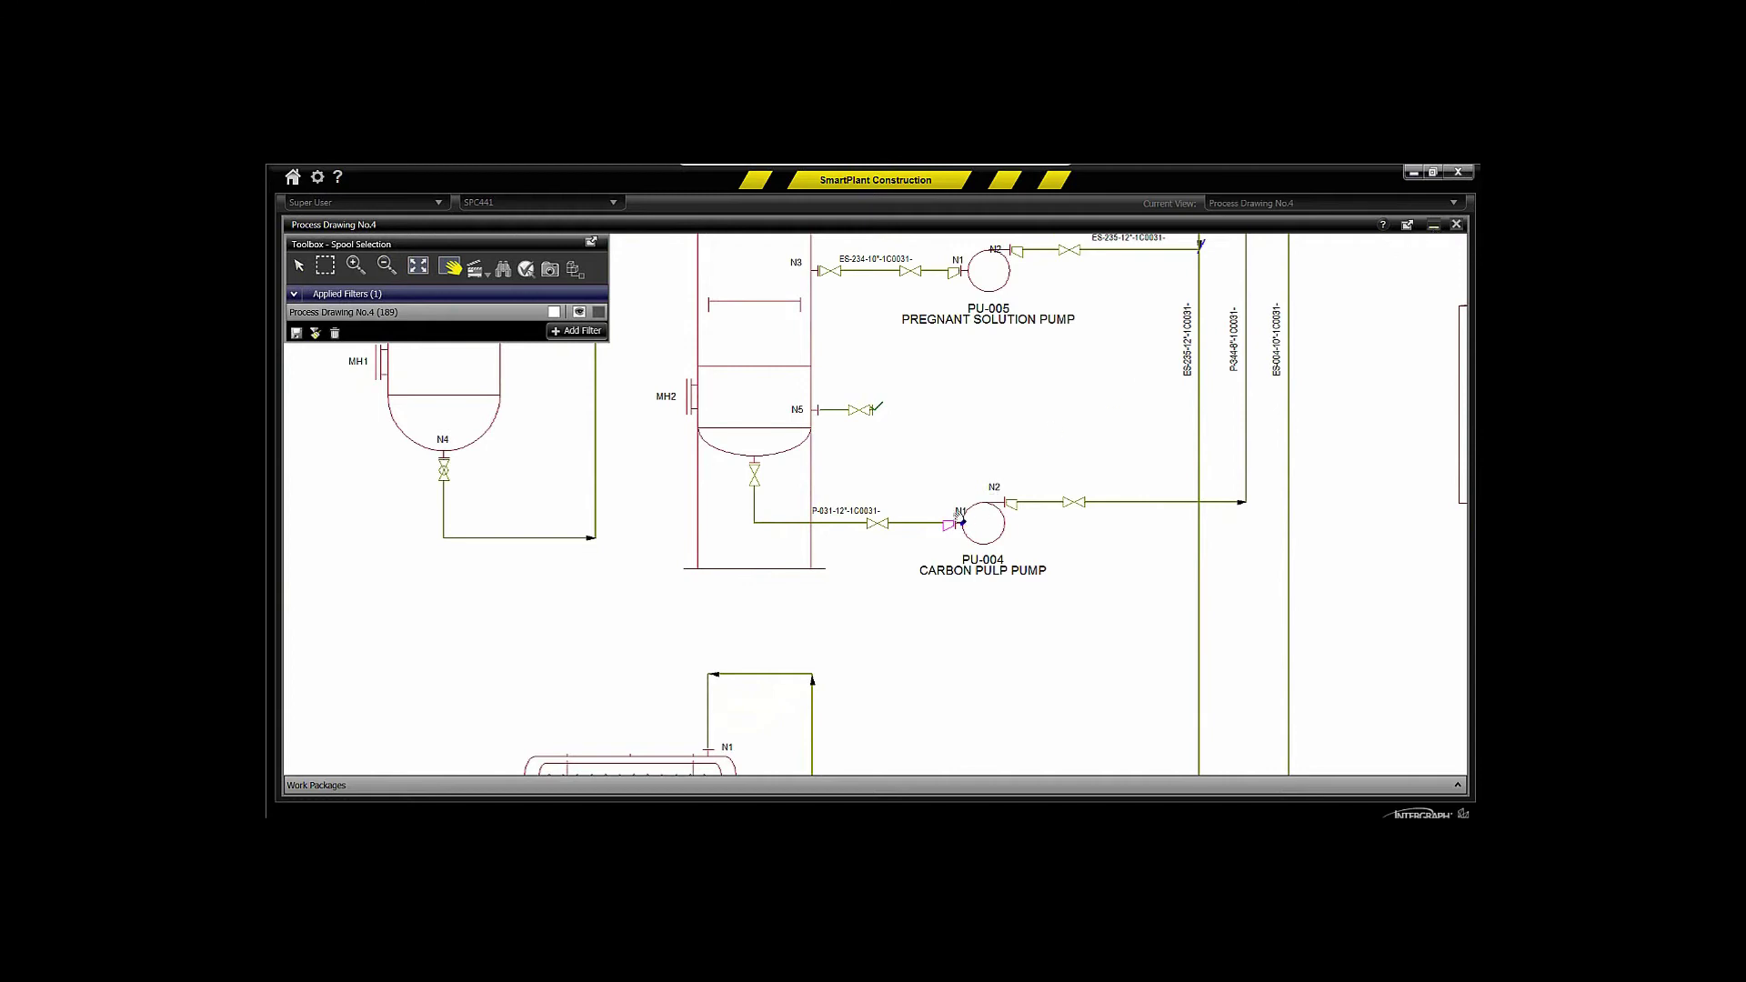
- Select PU-004's N1 nozzle and bring up its linked-item actions
left_click(299, 266)
left_click(949, 525)
right_click(948, 524)
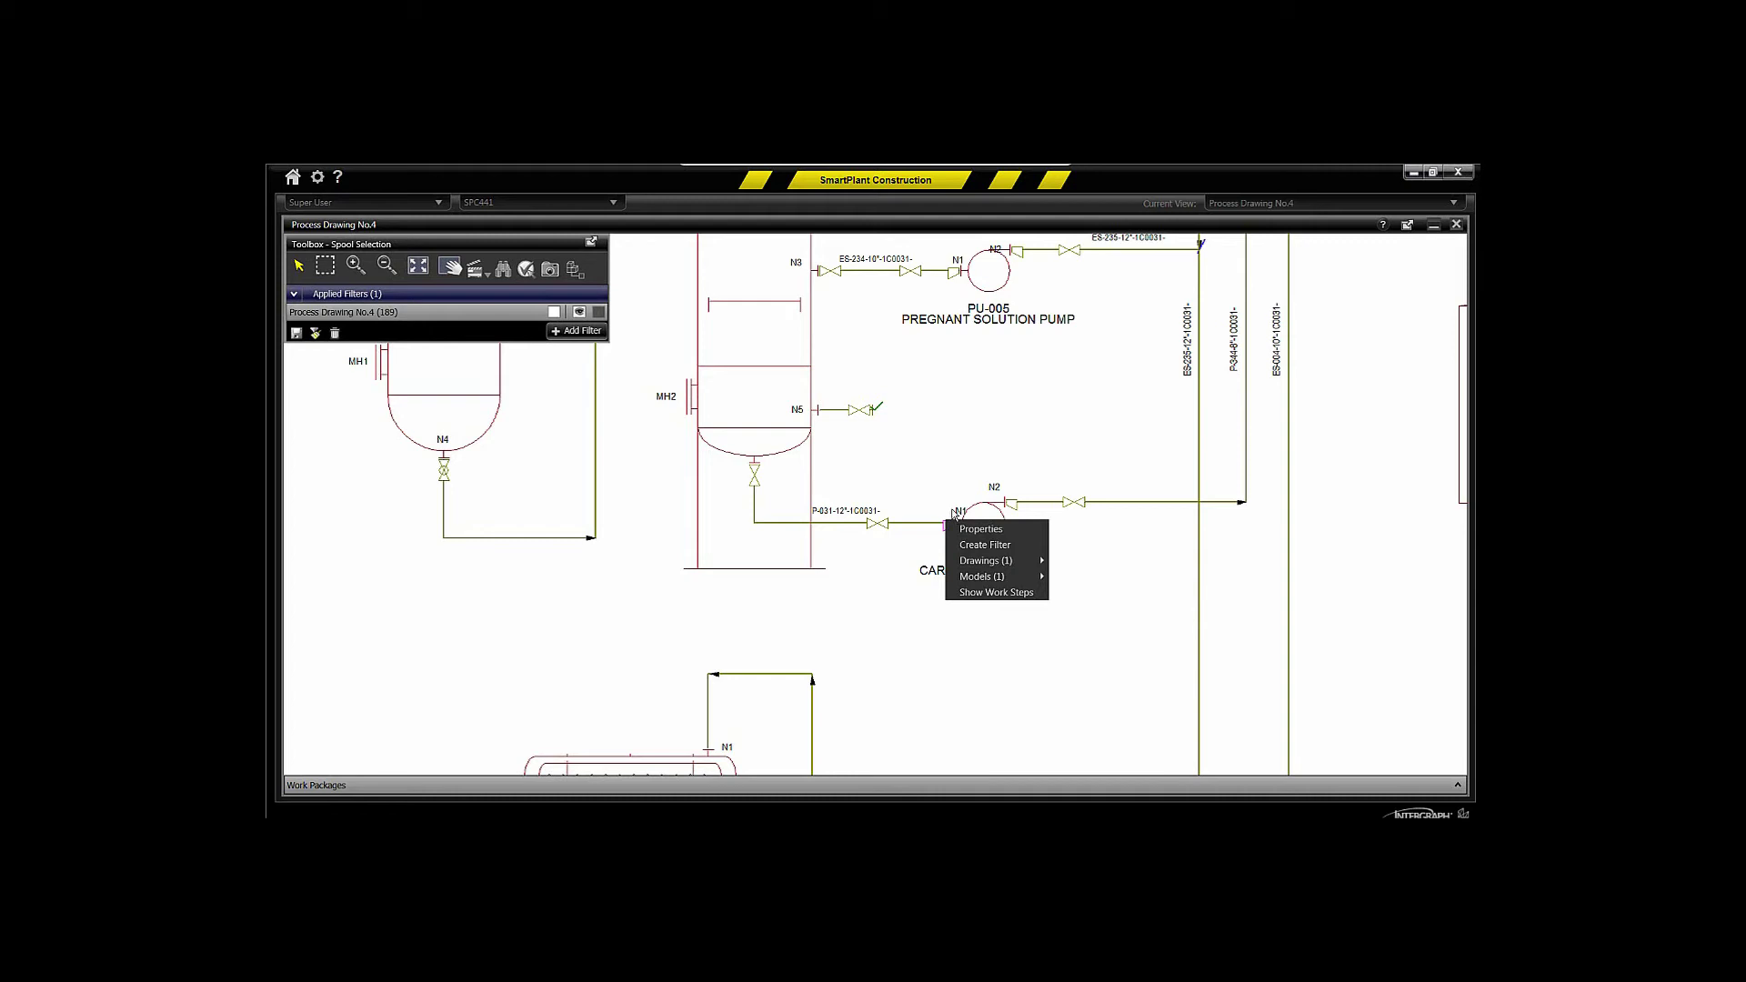
- Open the correlated P-031_Spool1 isometric and list the 3D model linked to its spool component
mouse_move(998, 562)
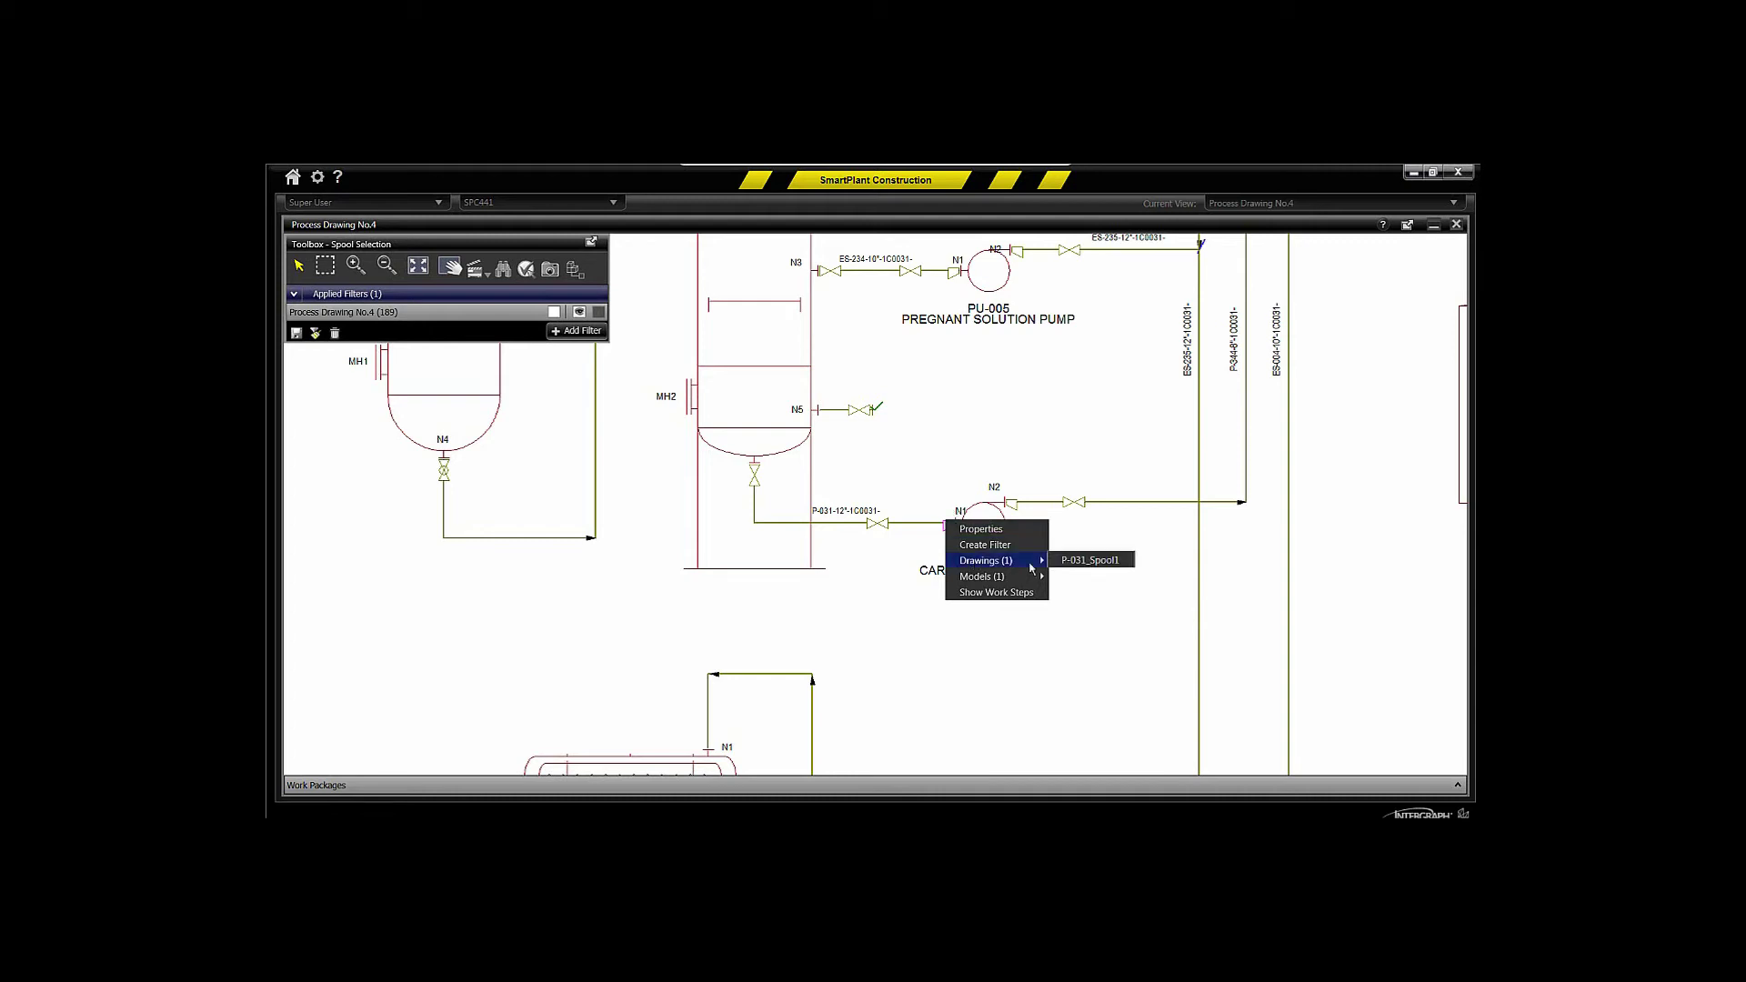
left_click(1095, 561)
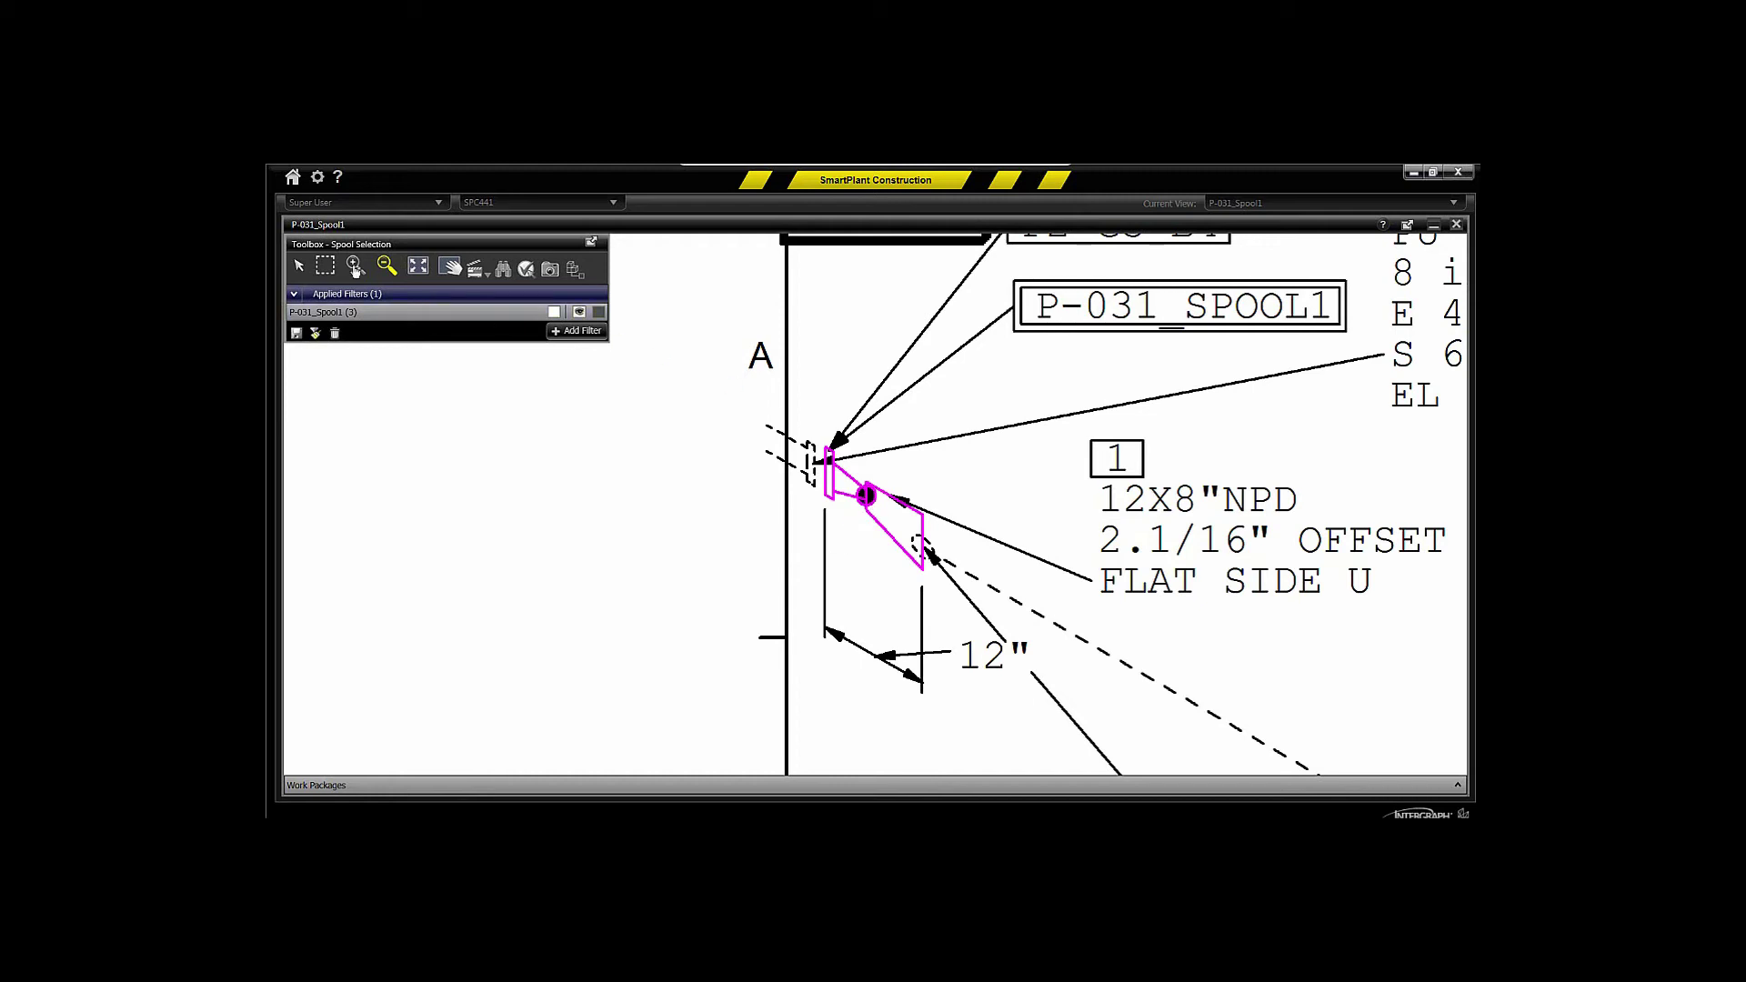
left_click(298, 265)
left_click(868, 513)
right_click(869, 513)
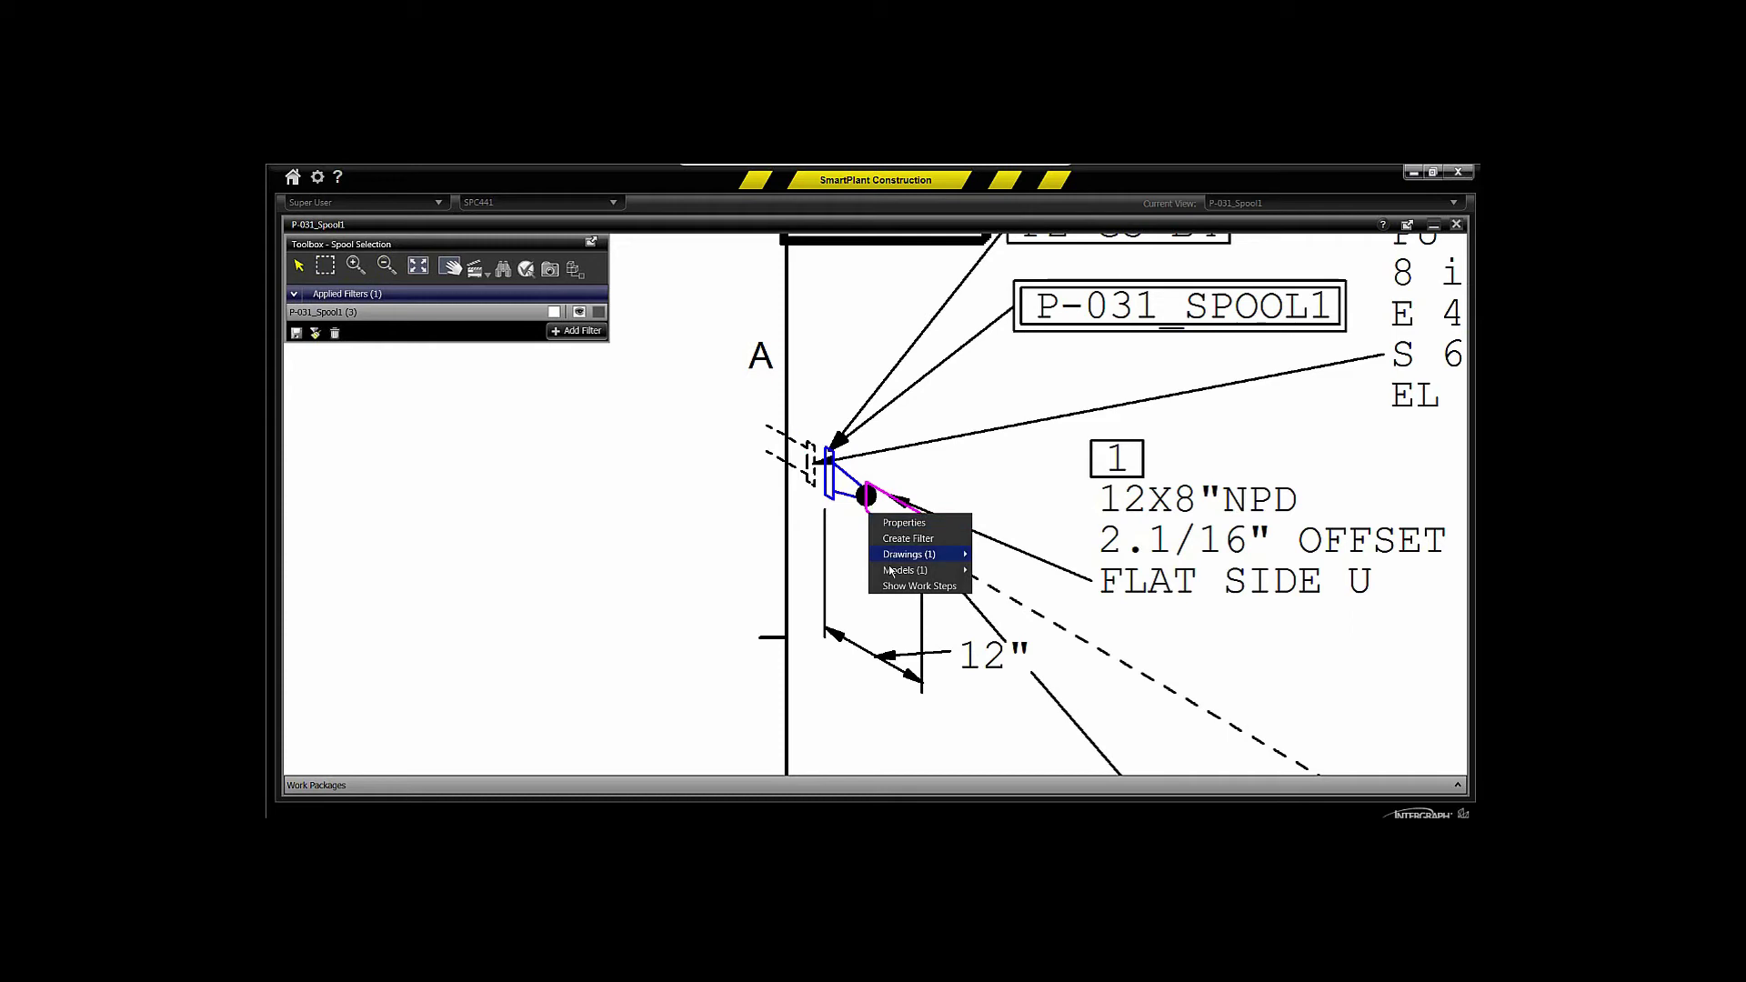
mouse_move(897, 557)
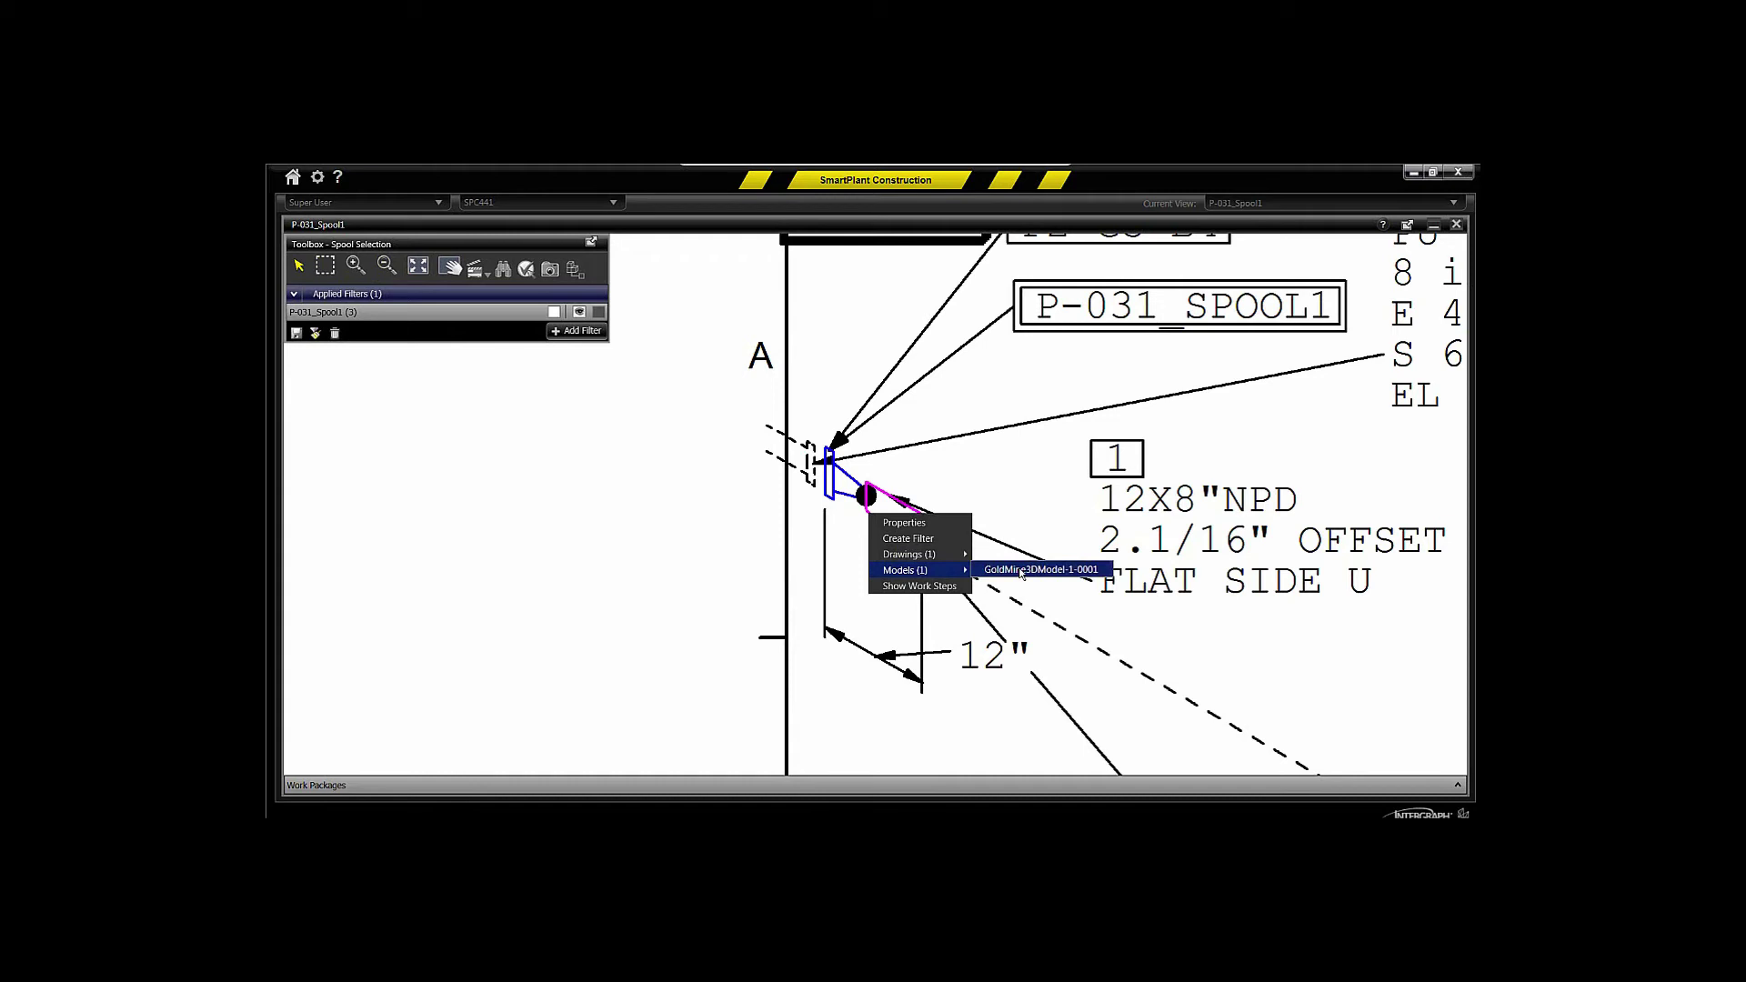
- Show the spool in GoldMine3DModel-1-0001, then start a blank new IWP form preset to Preliminary
left_click(1020, 571)
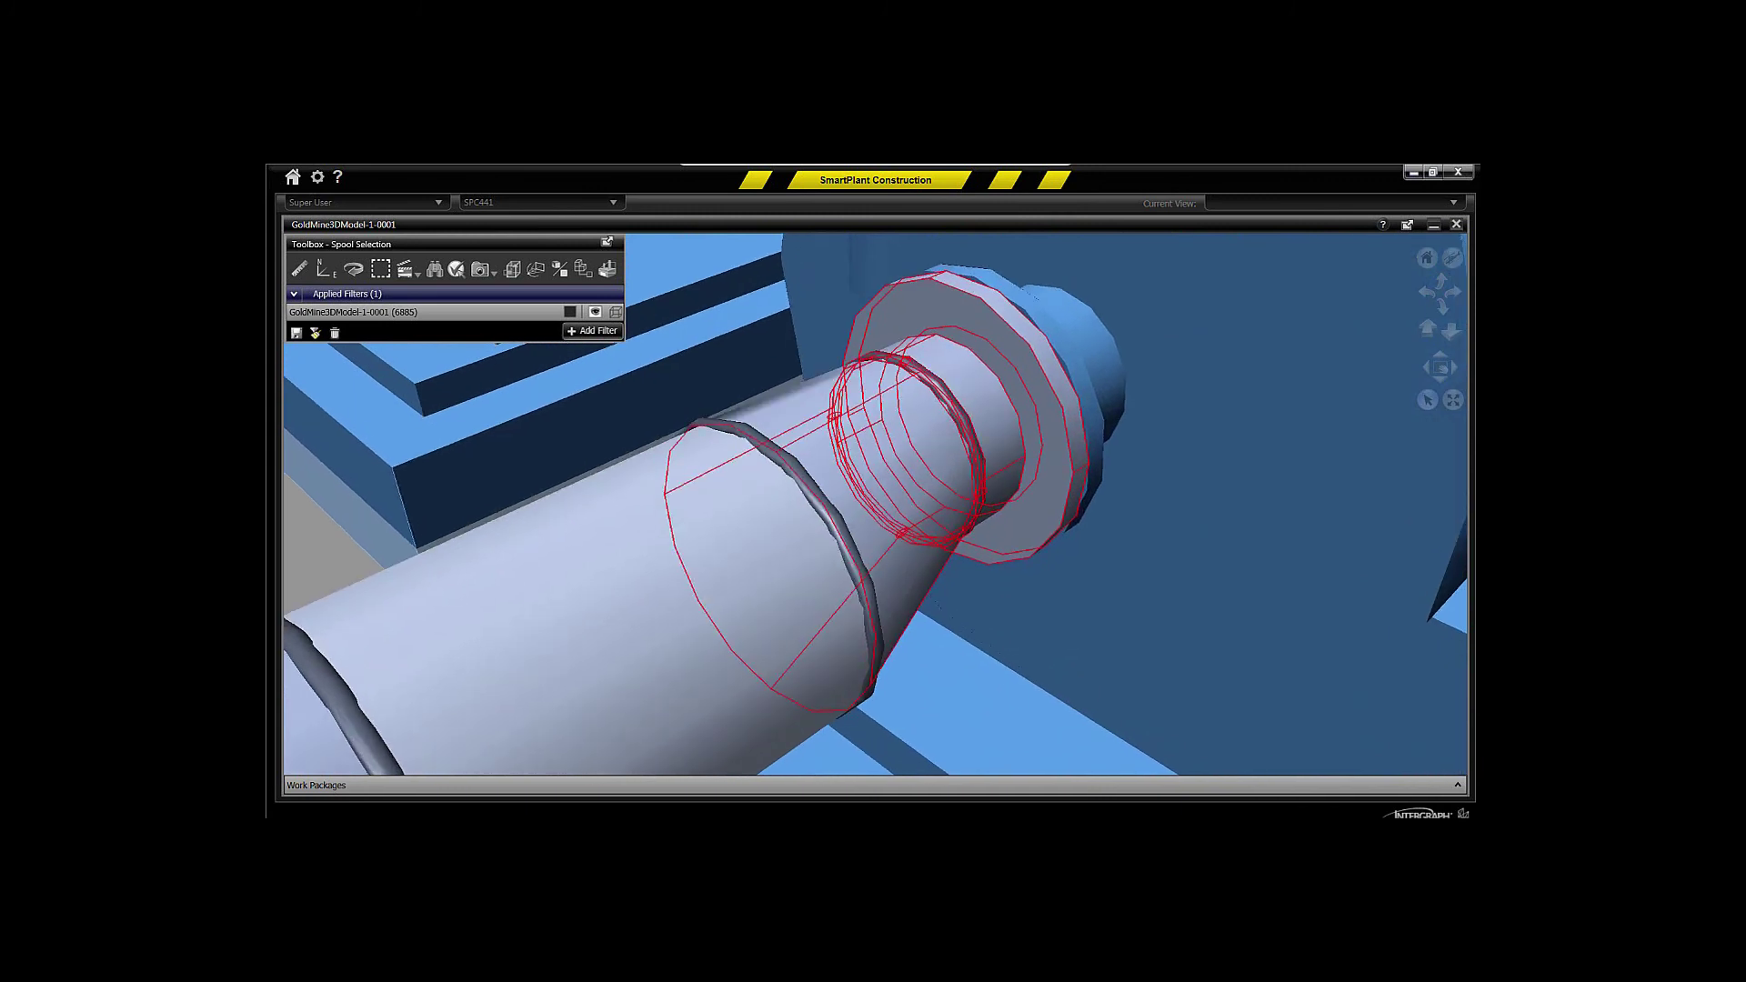
left_click(1459, 790)
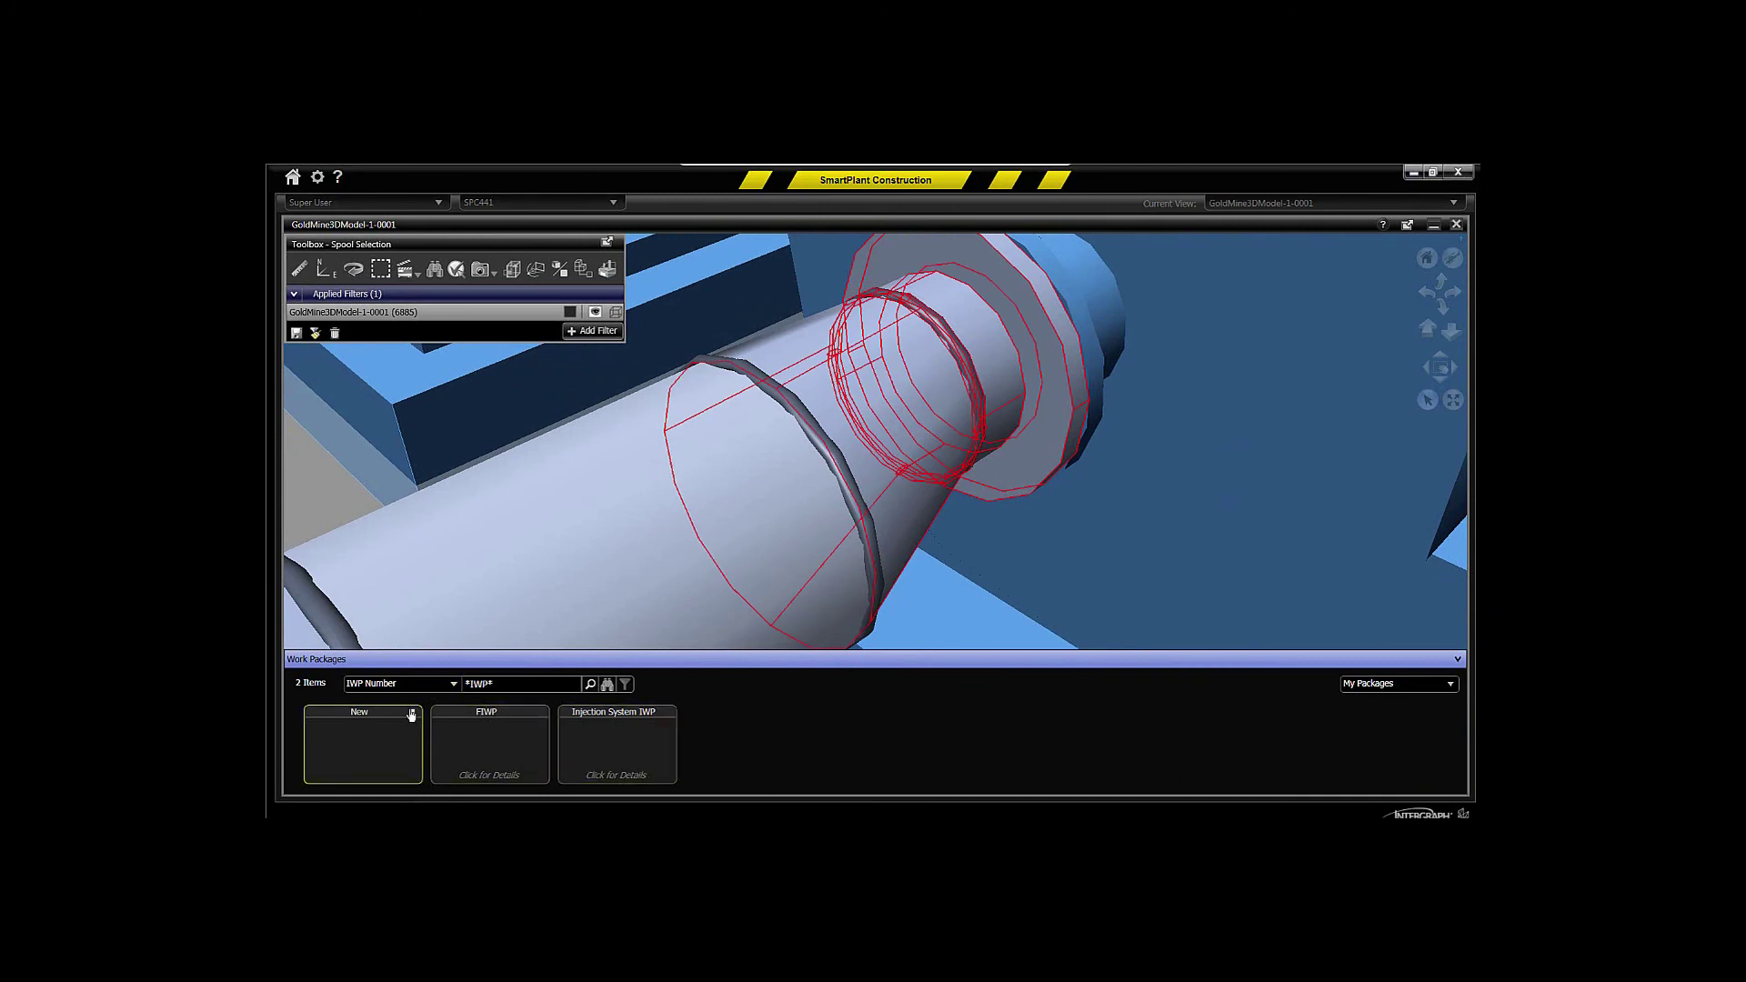
left_click(412, 715)
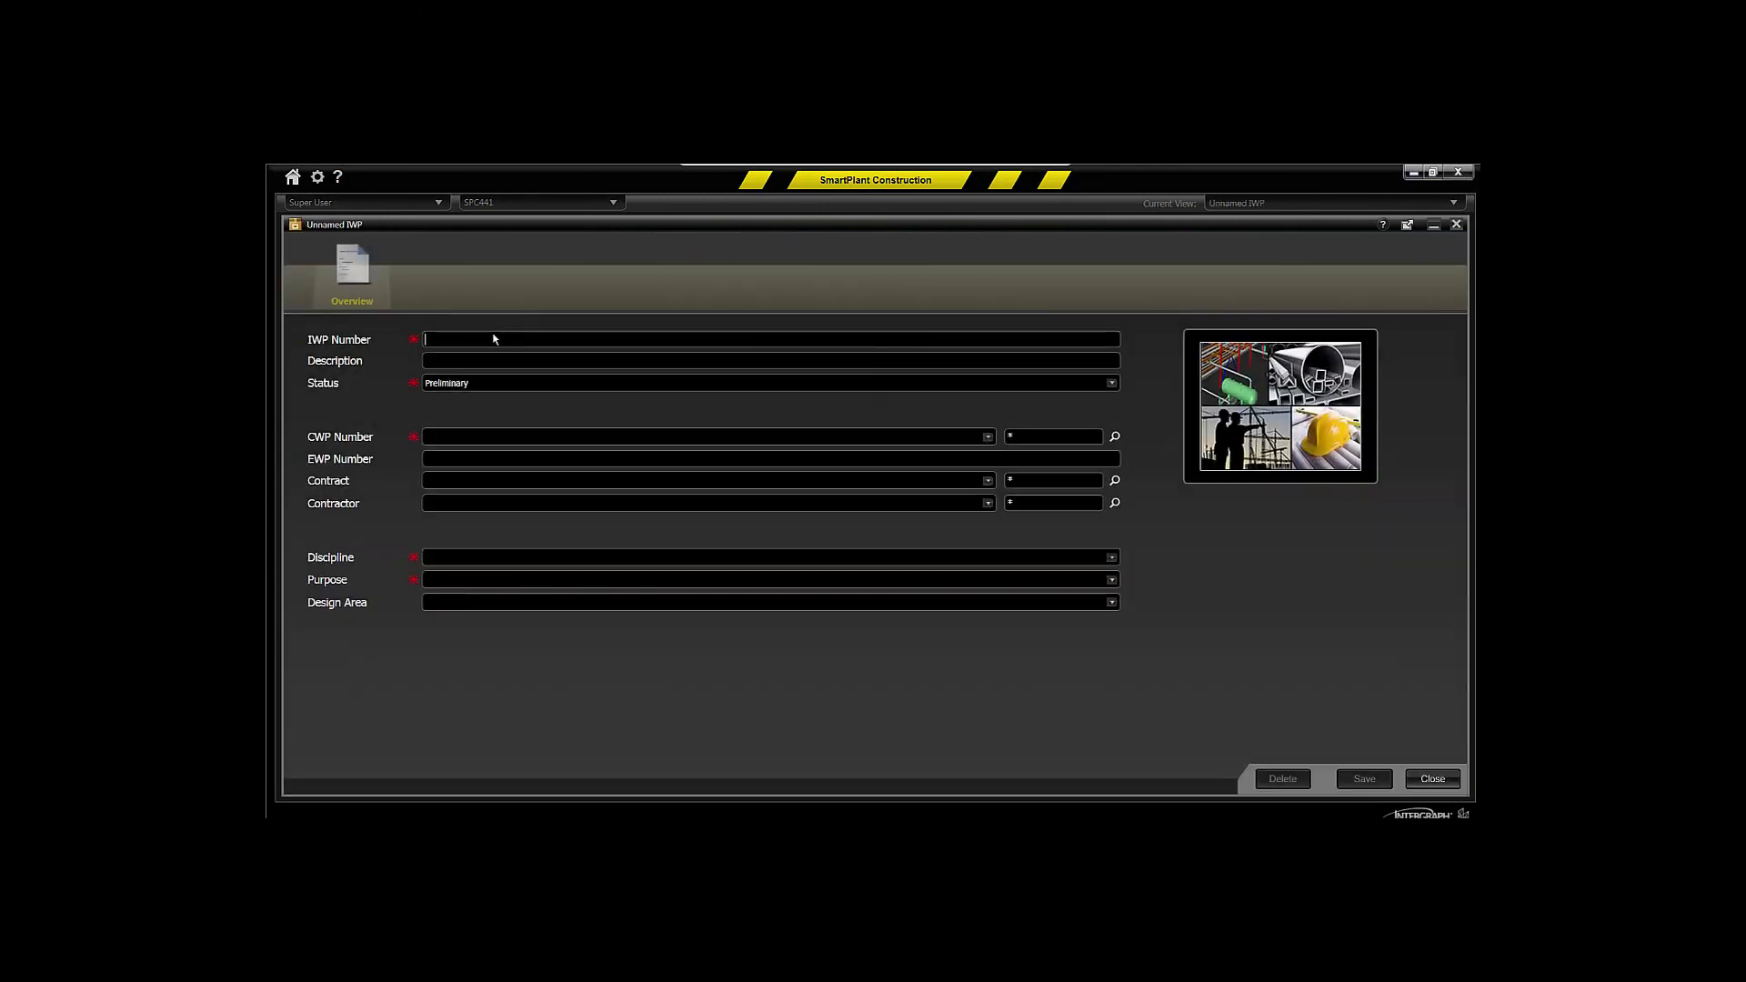
- Save IWP 'IWP Correlated and Integrated' under CWP 11.1.1 Sulphur Recovery Area-PipingSystems with purpose Installation
type("IWP C")
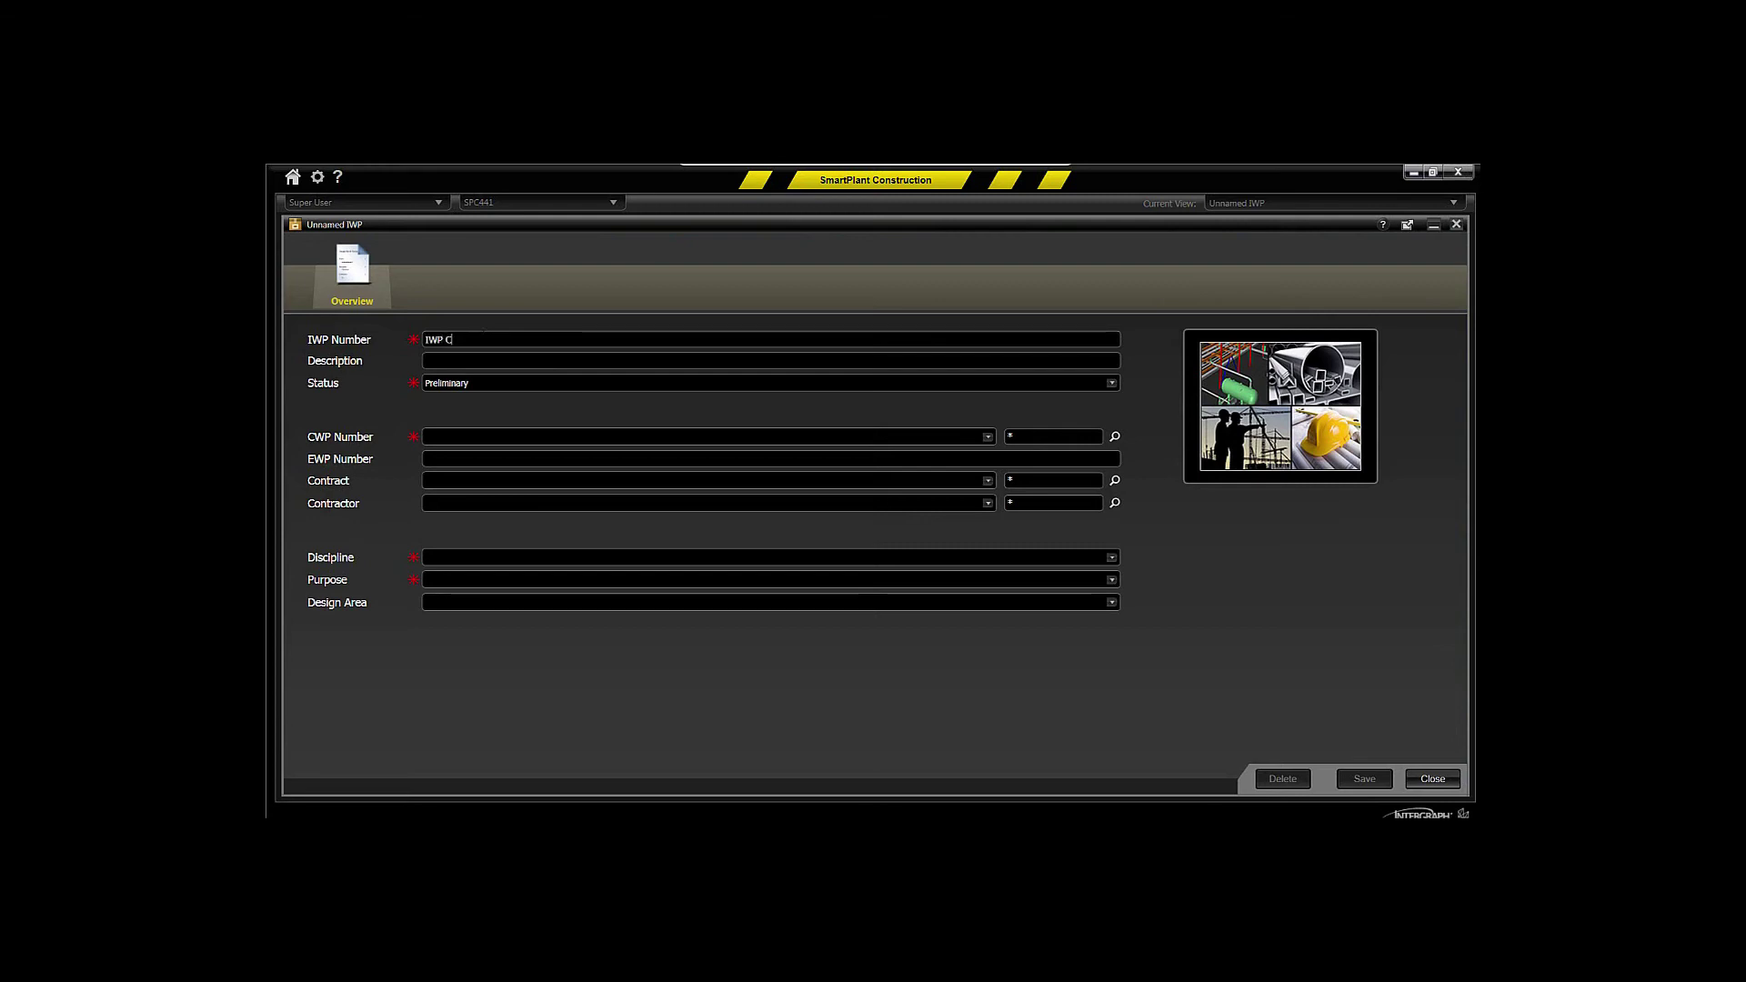
type("orrelated and Integrated")
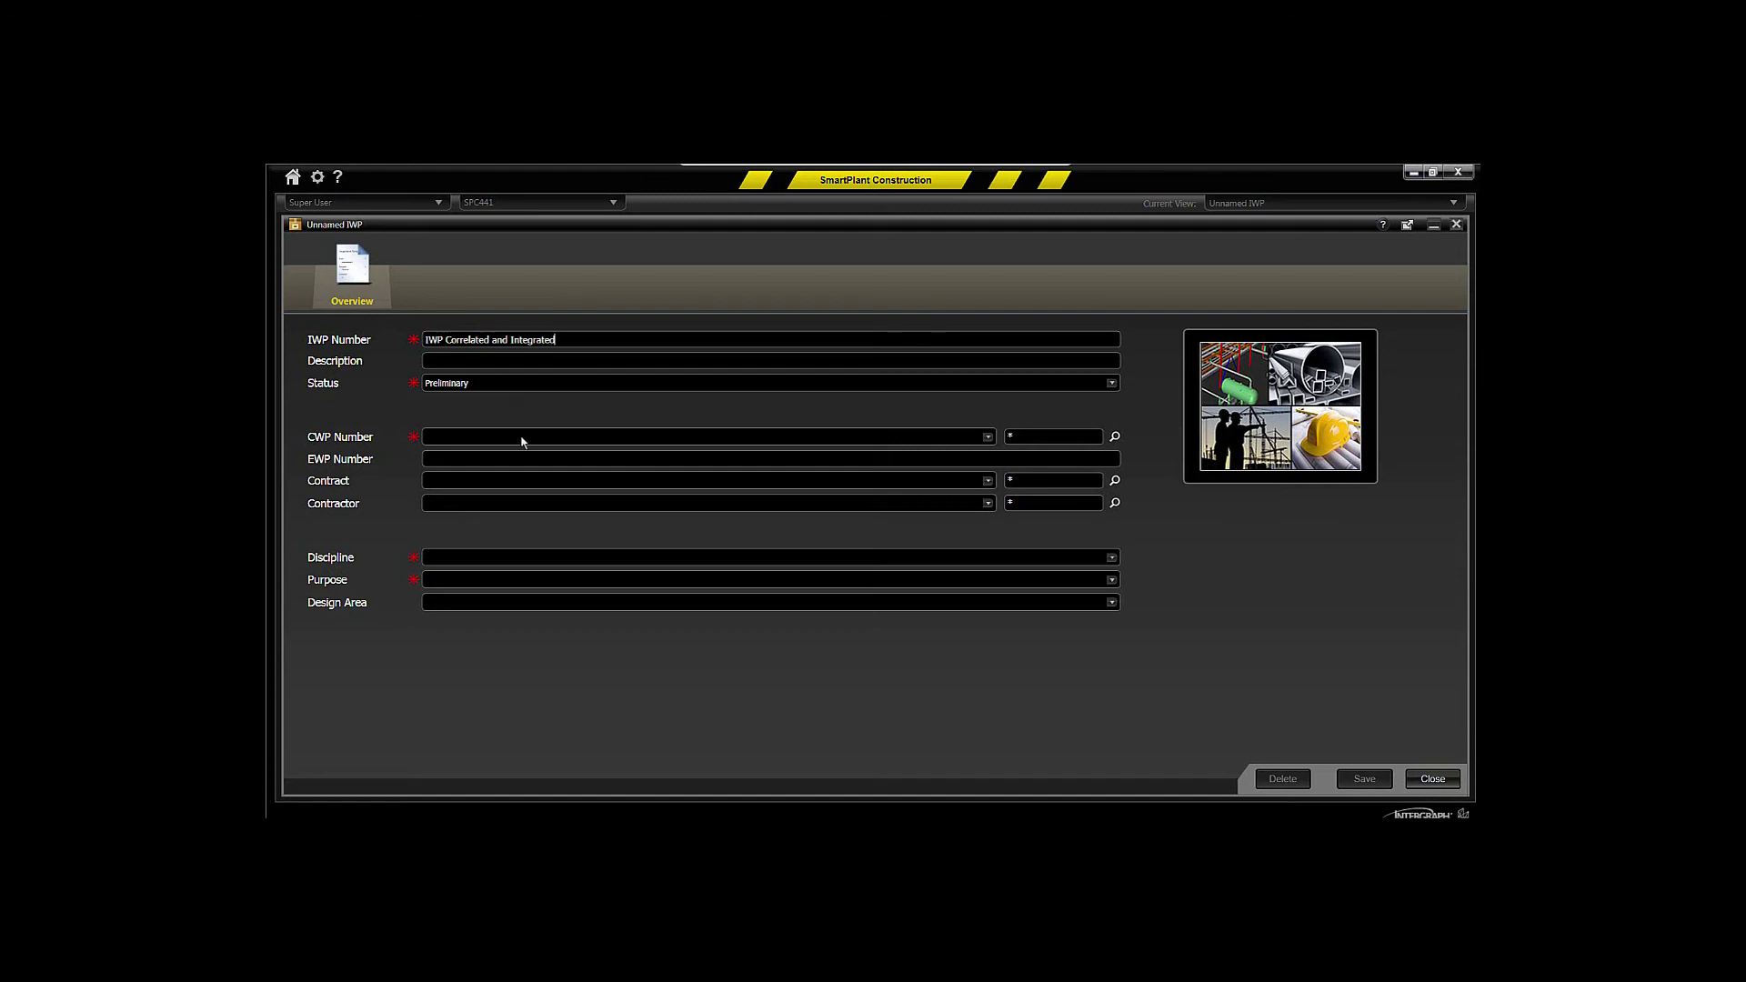
left_click(521, 439)
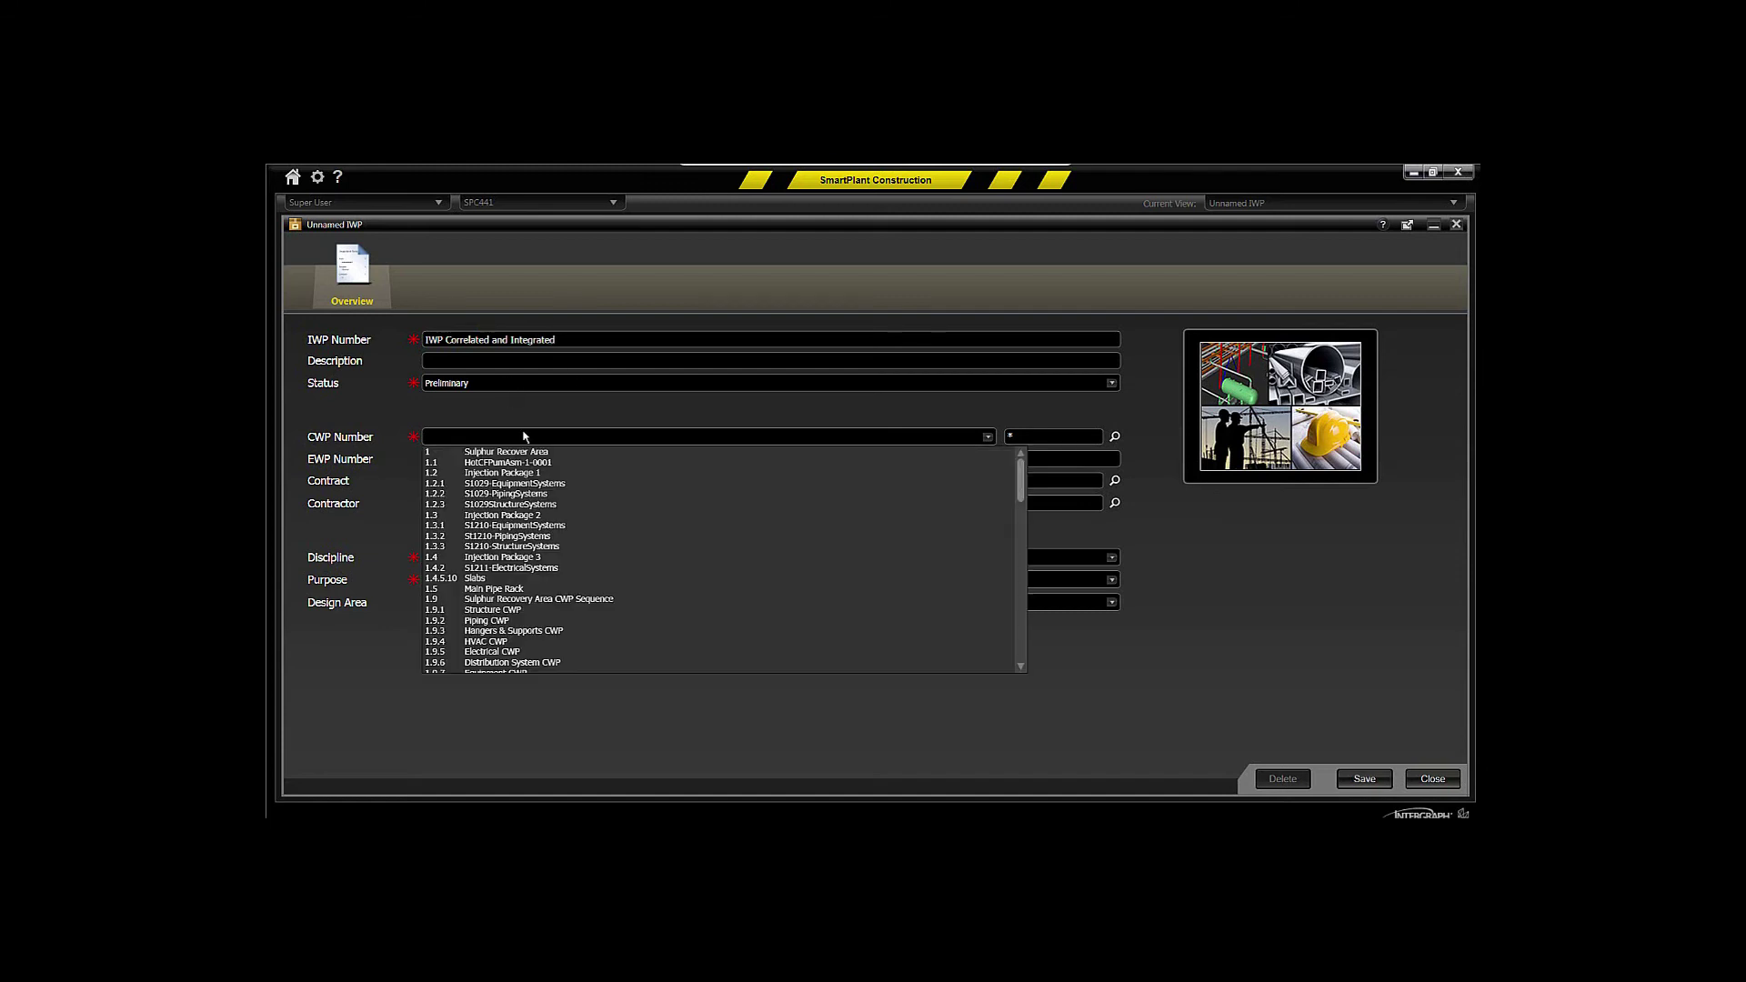
scroll(959, 591, "down", 2)
scroll(958, 594, "down", 5)
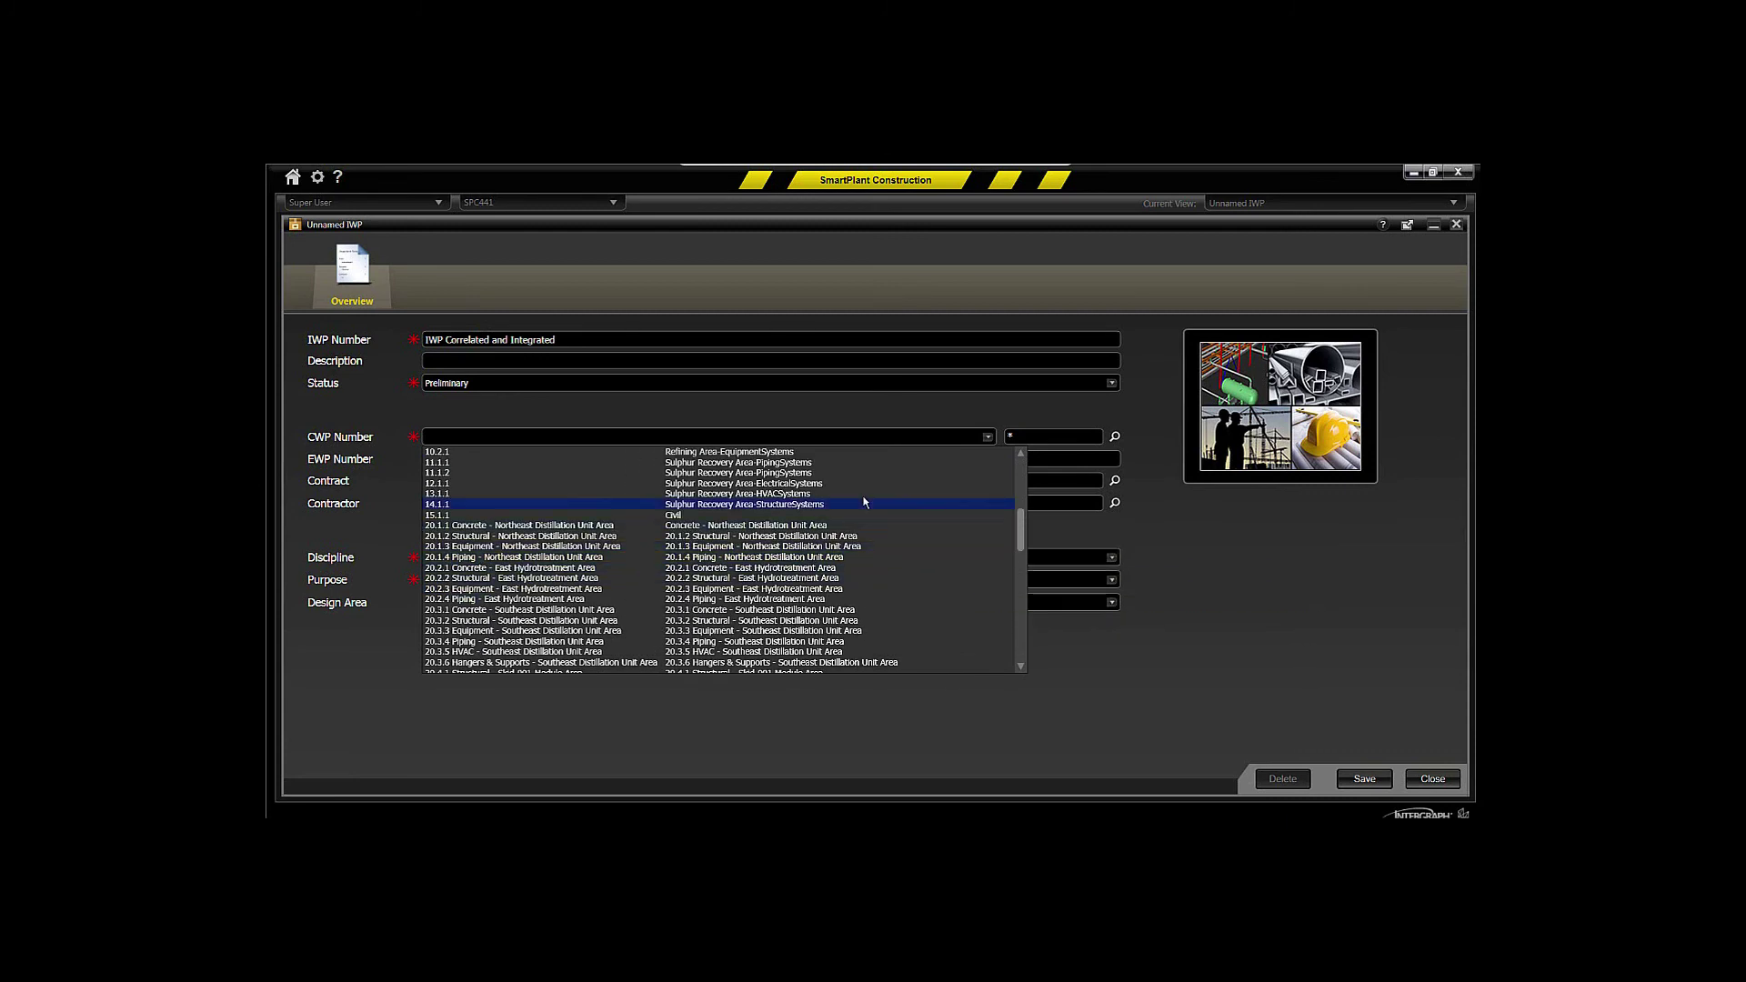
left_click(785, 464)
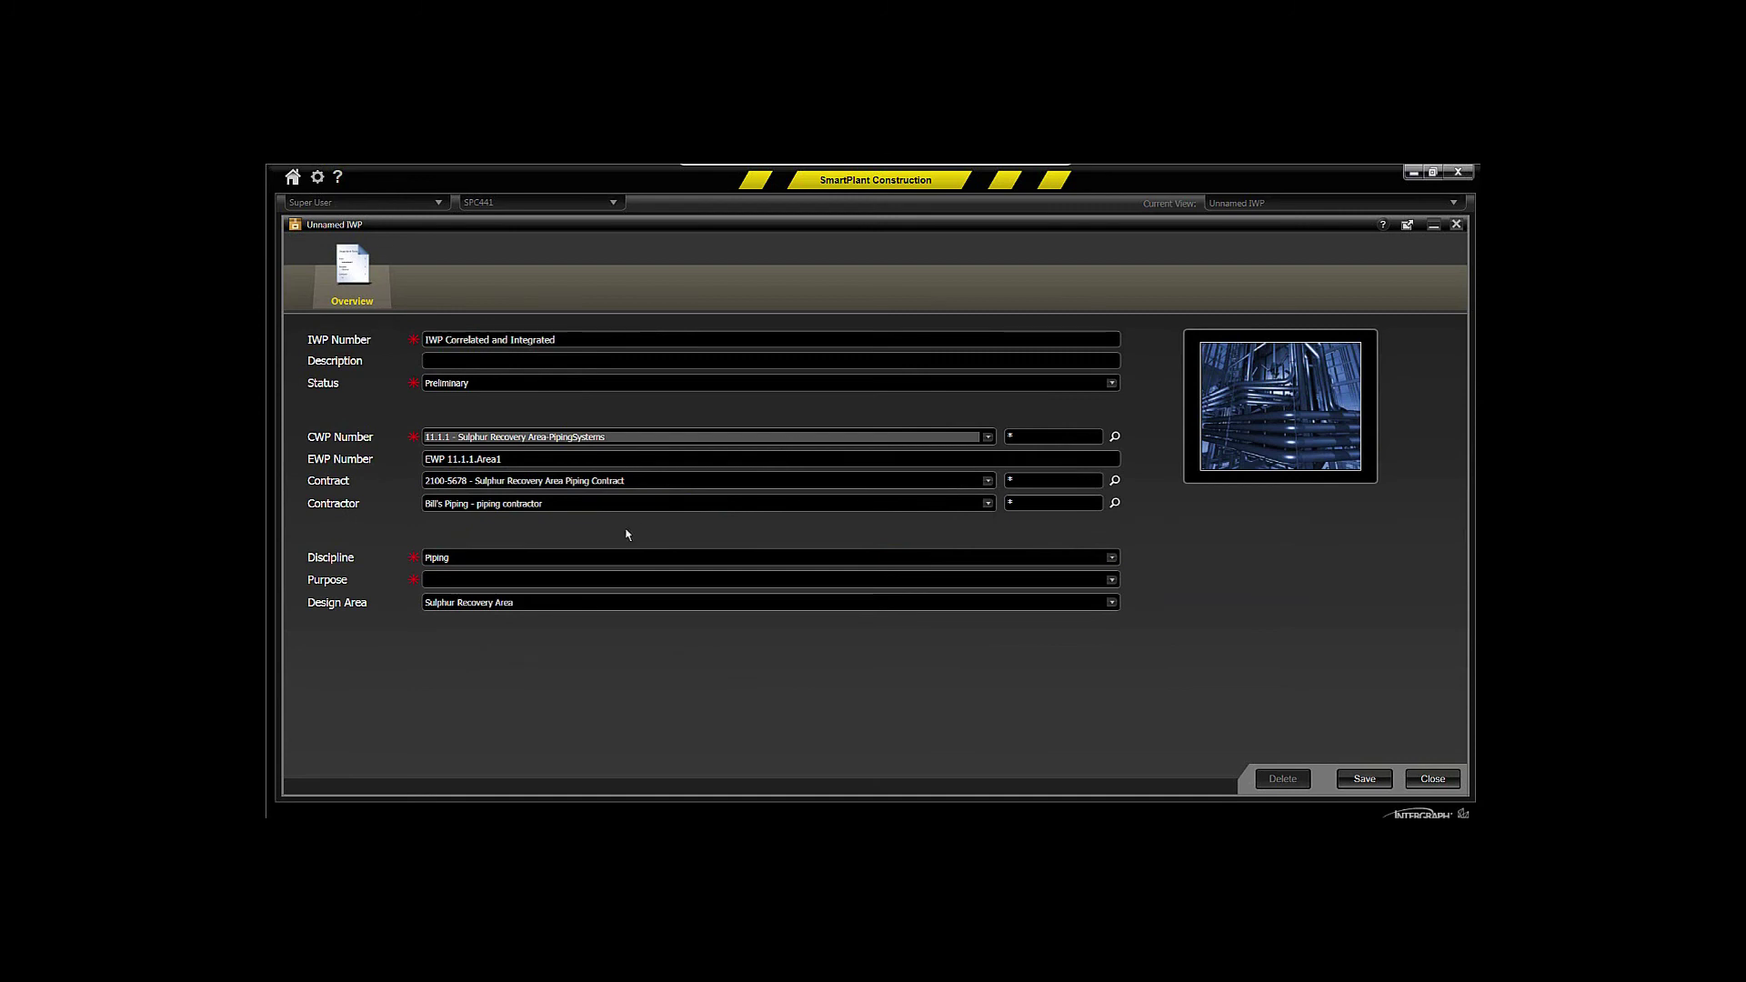
left_click(534, 581)
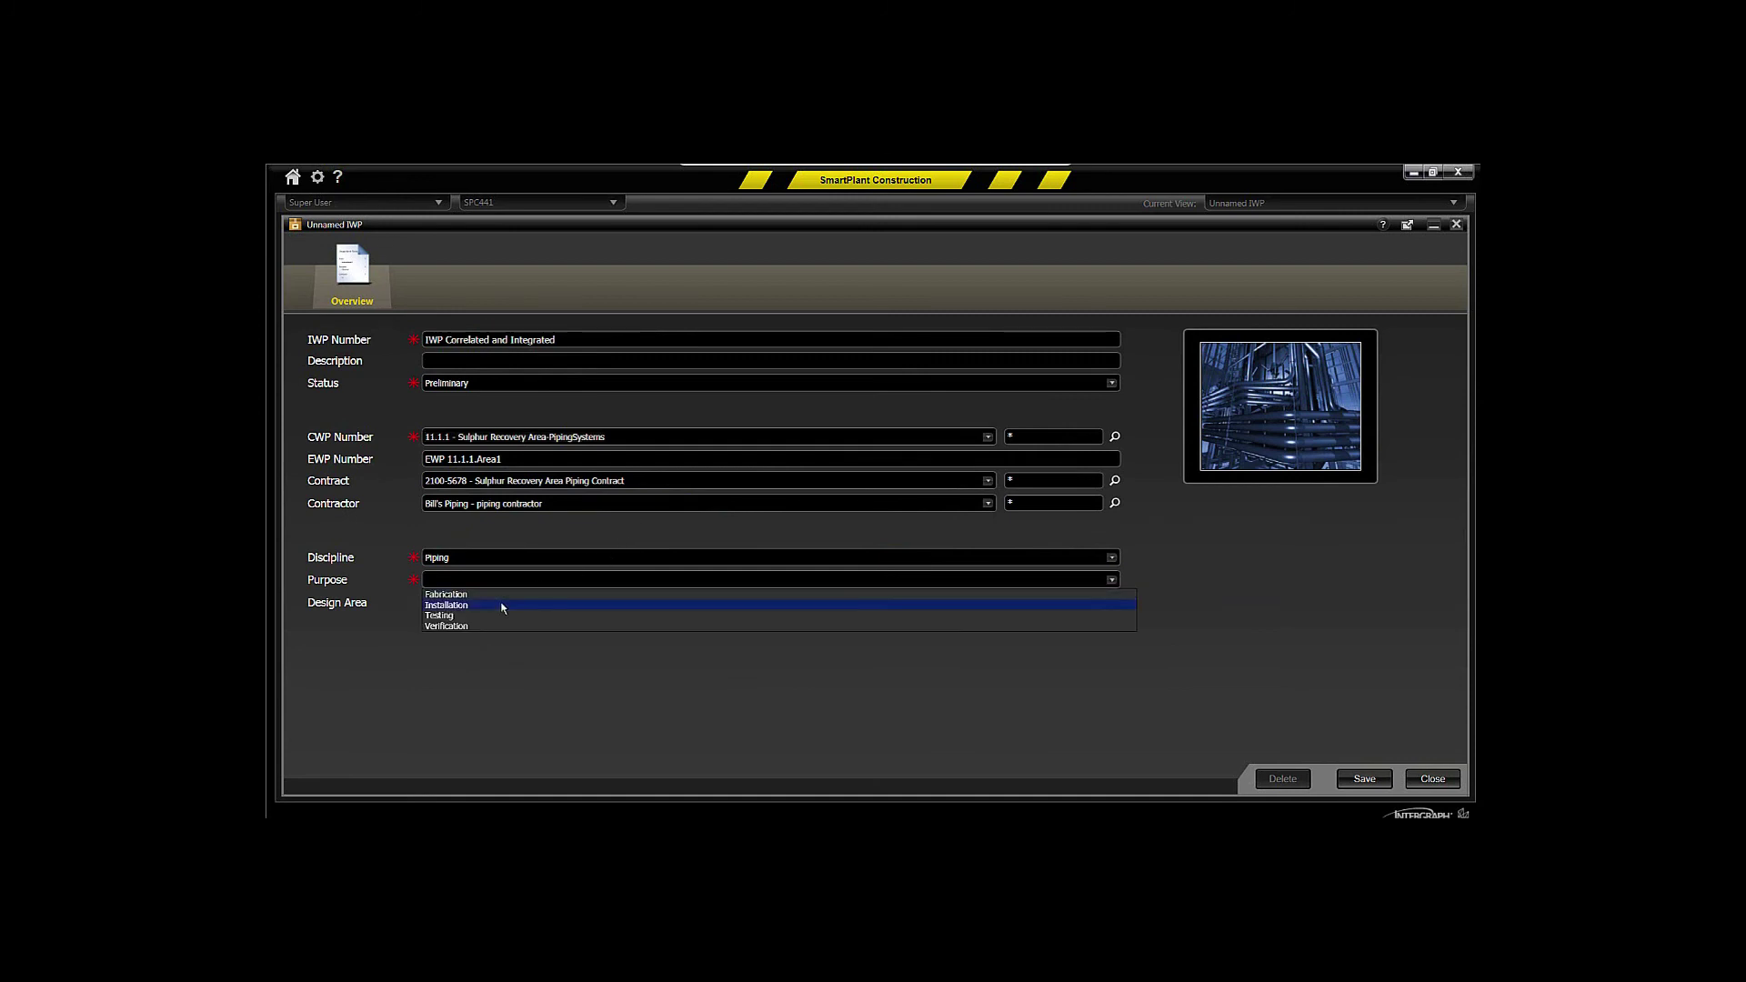
left_click(499, 606)
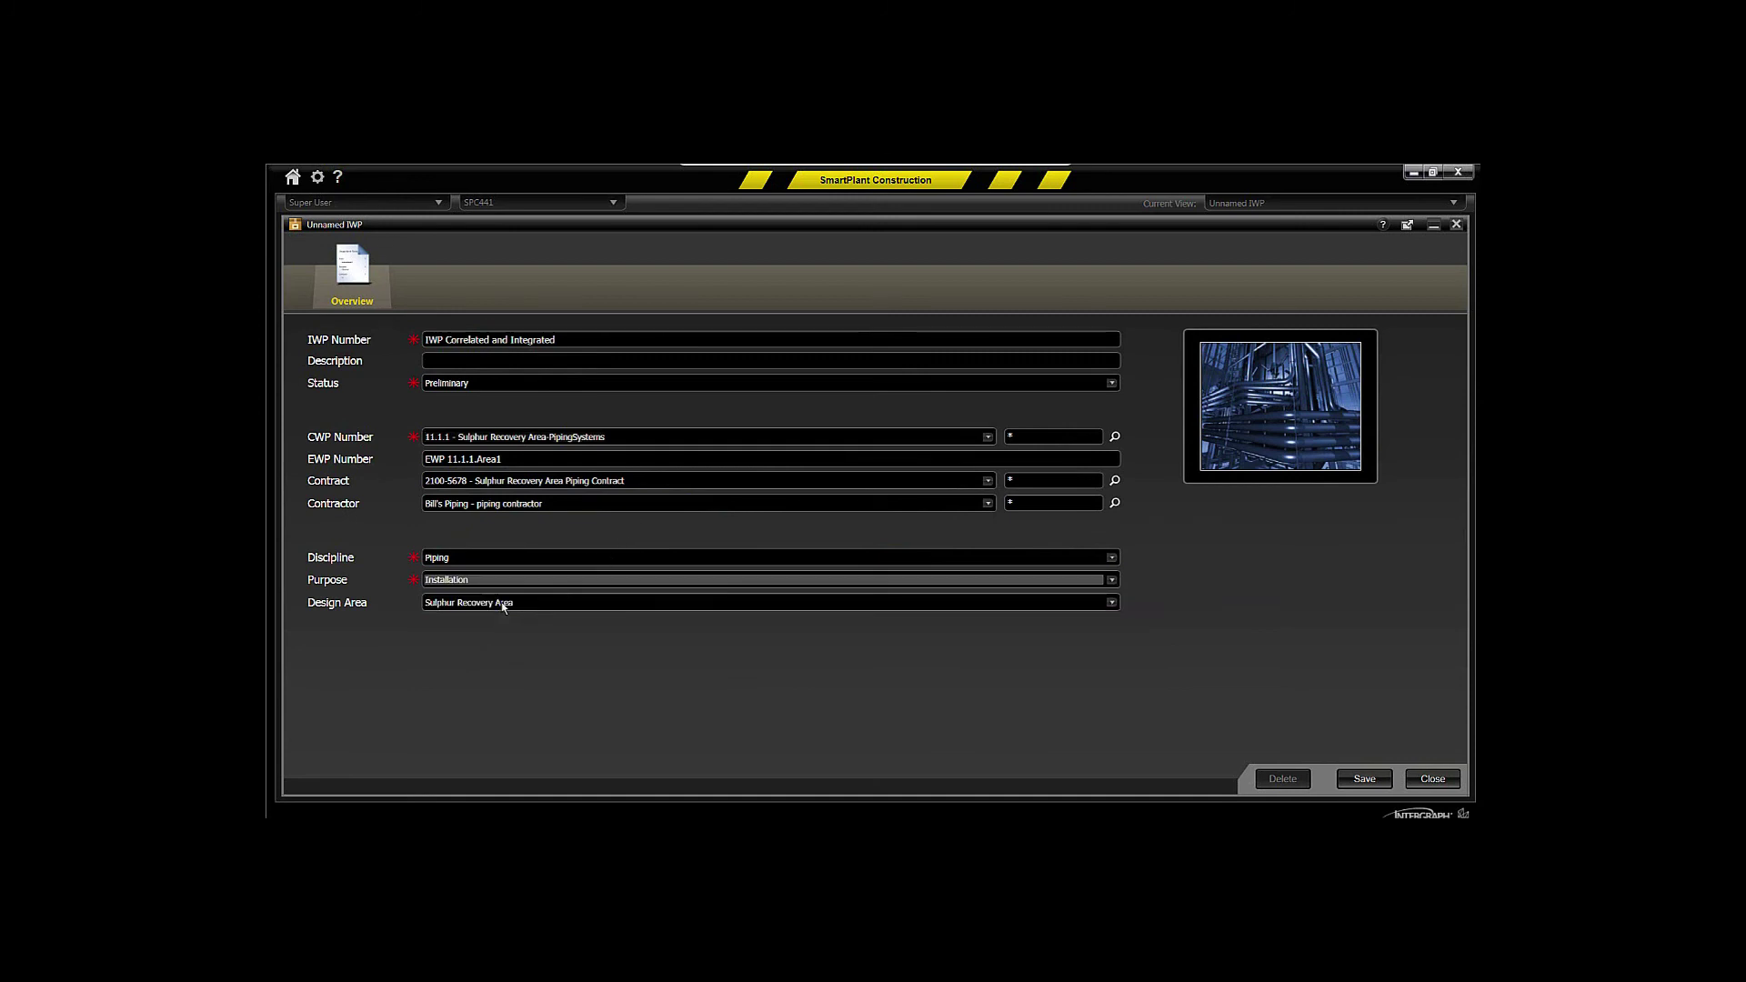
left_click(1364, 780)
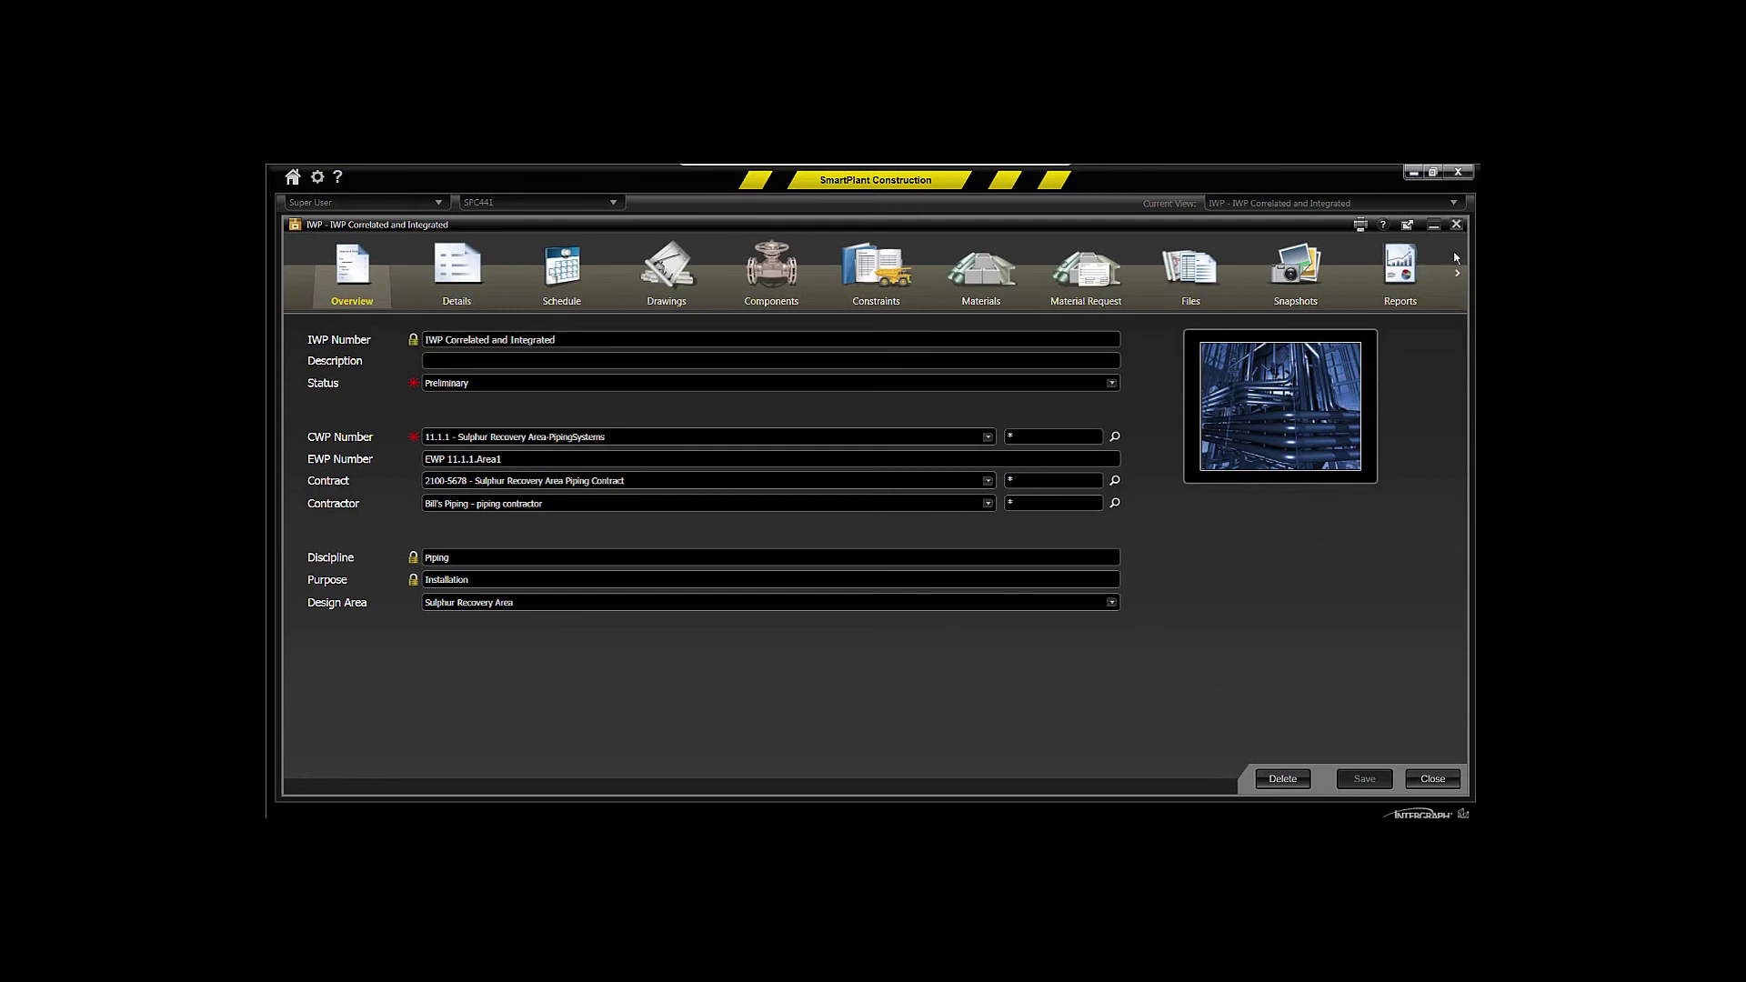
- Using the Spool selection rule, pick P-031_Spool1 in the 3D model and drag it onto IWP Correlated and Integrated
left_click(1434, 225)
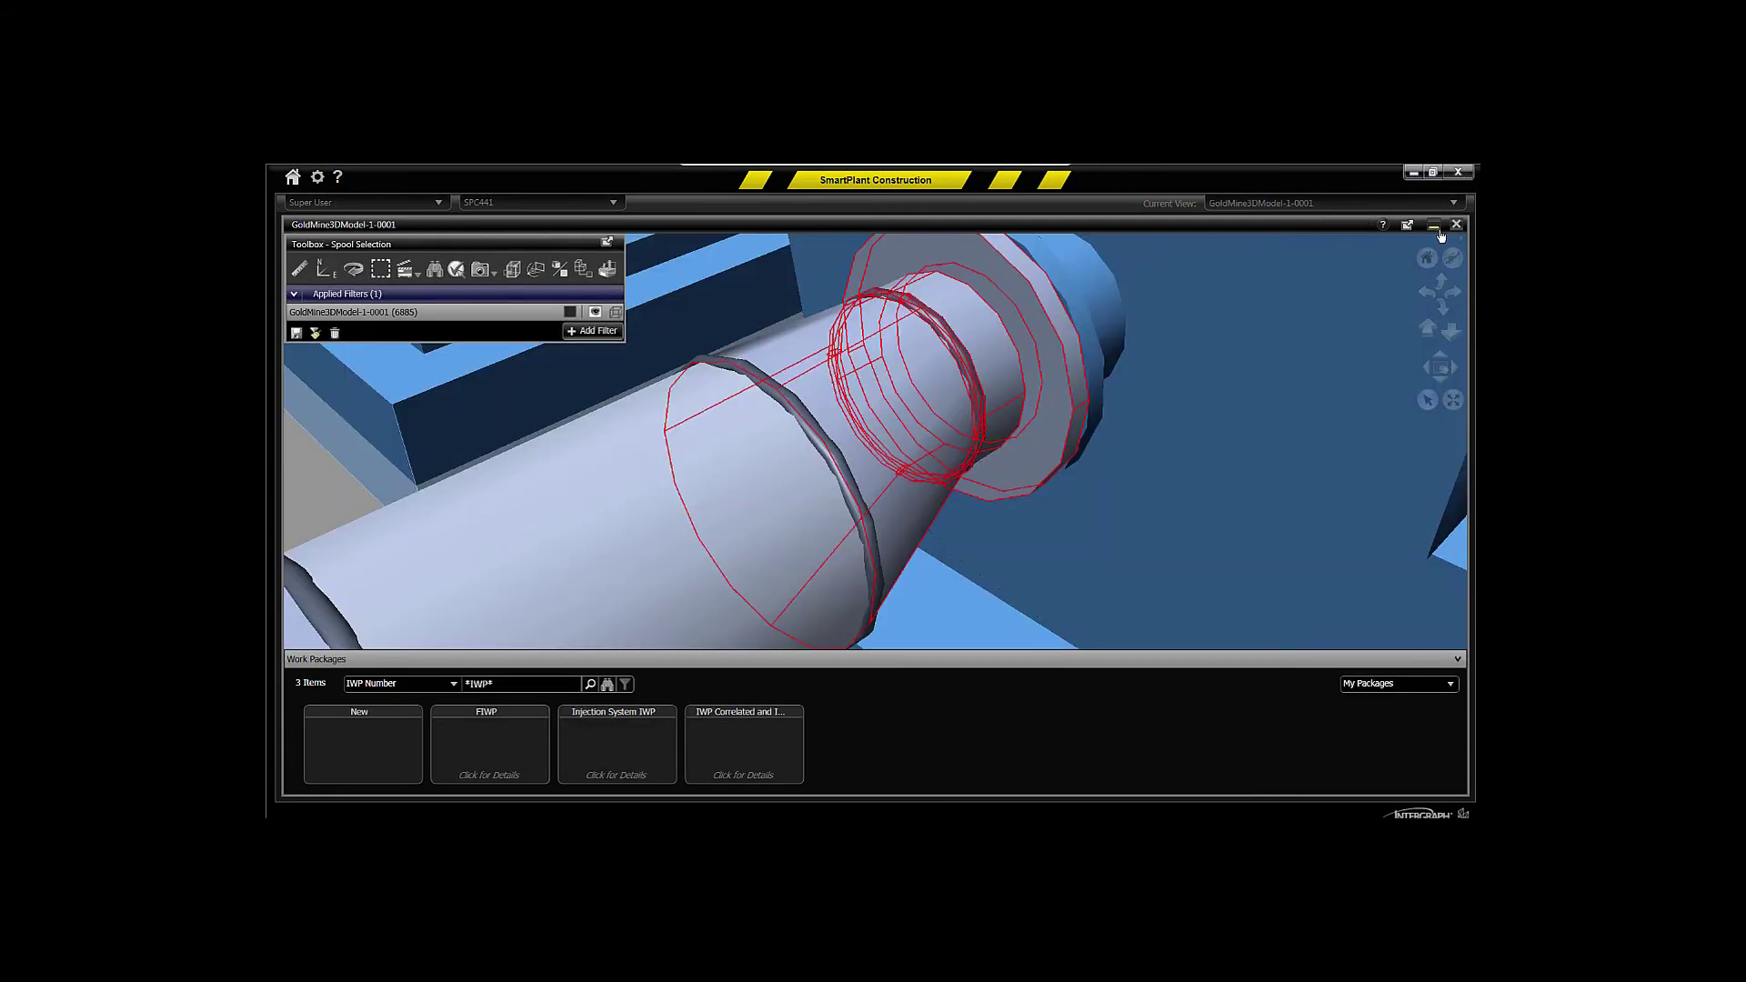
left_click(1453, 333)
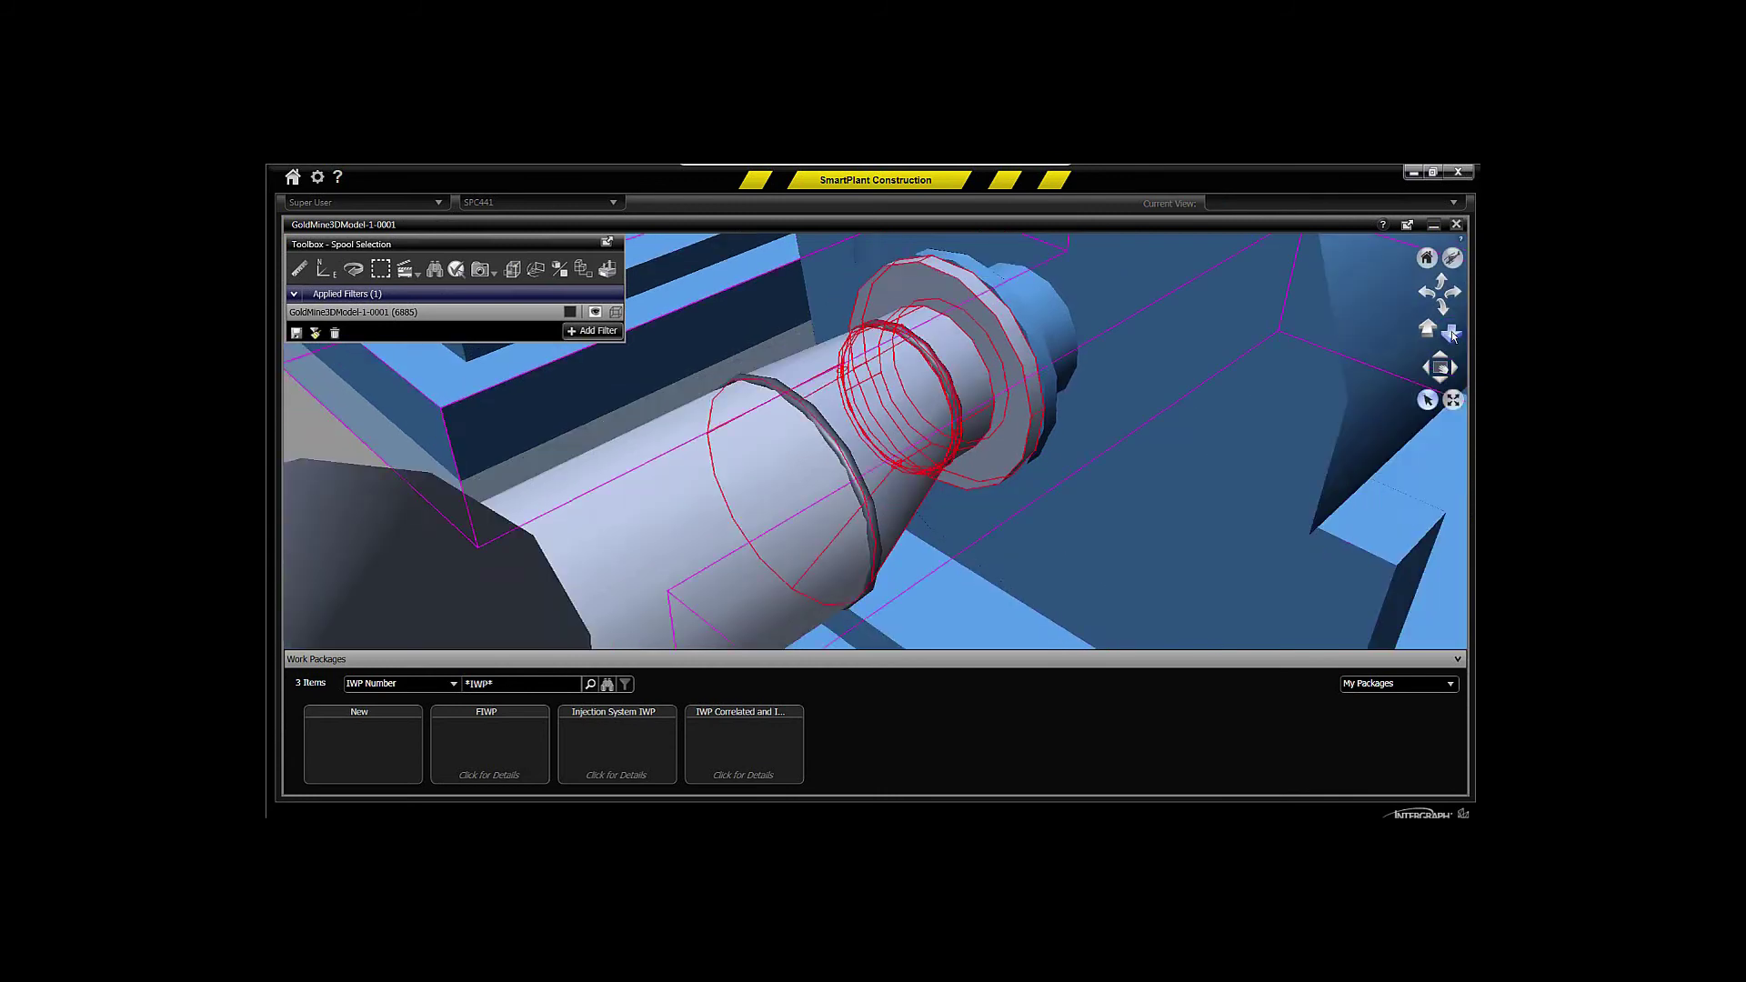
left_click(1452, 334)
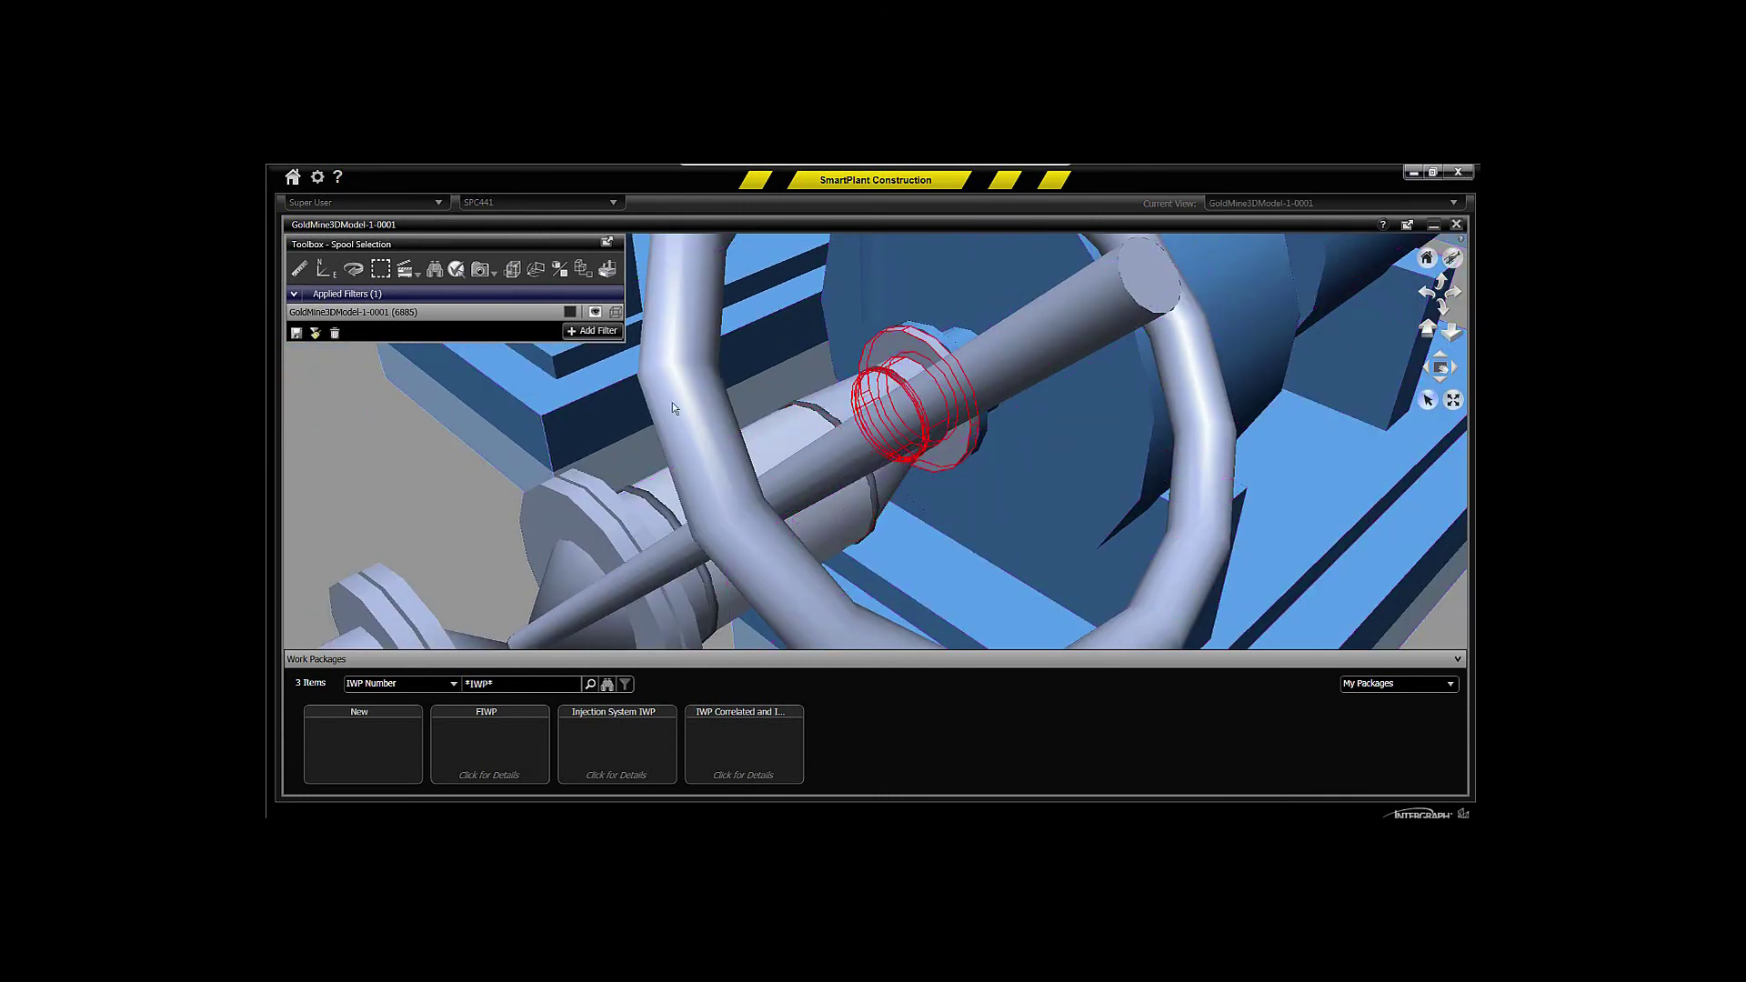
left_click(456, 271)
left_click(1198, 281)
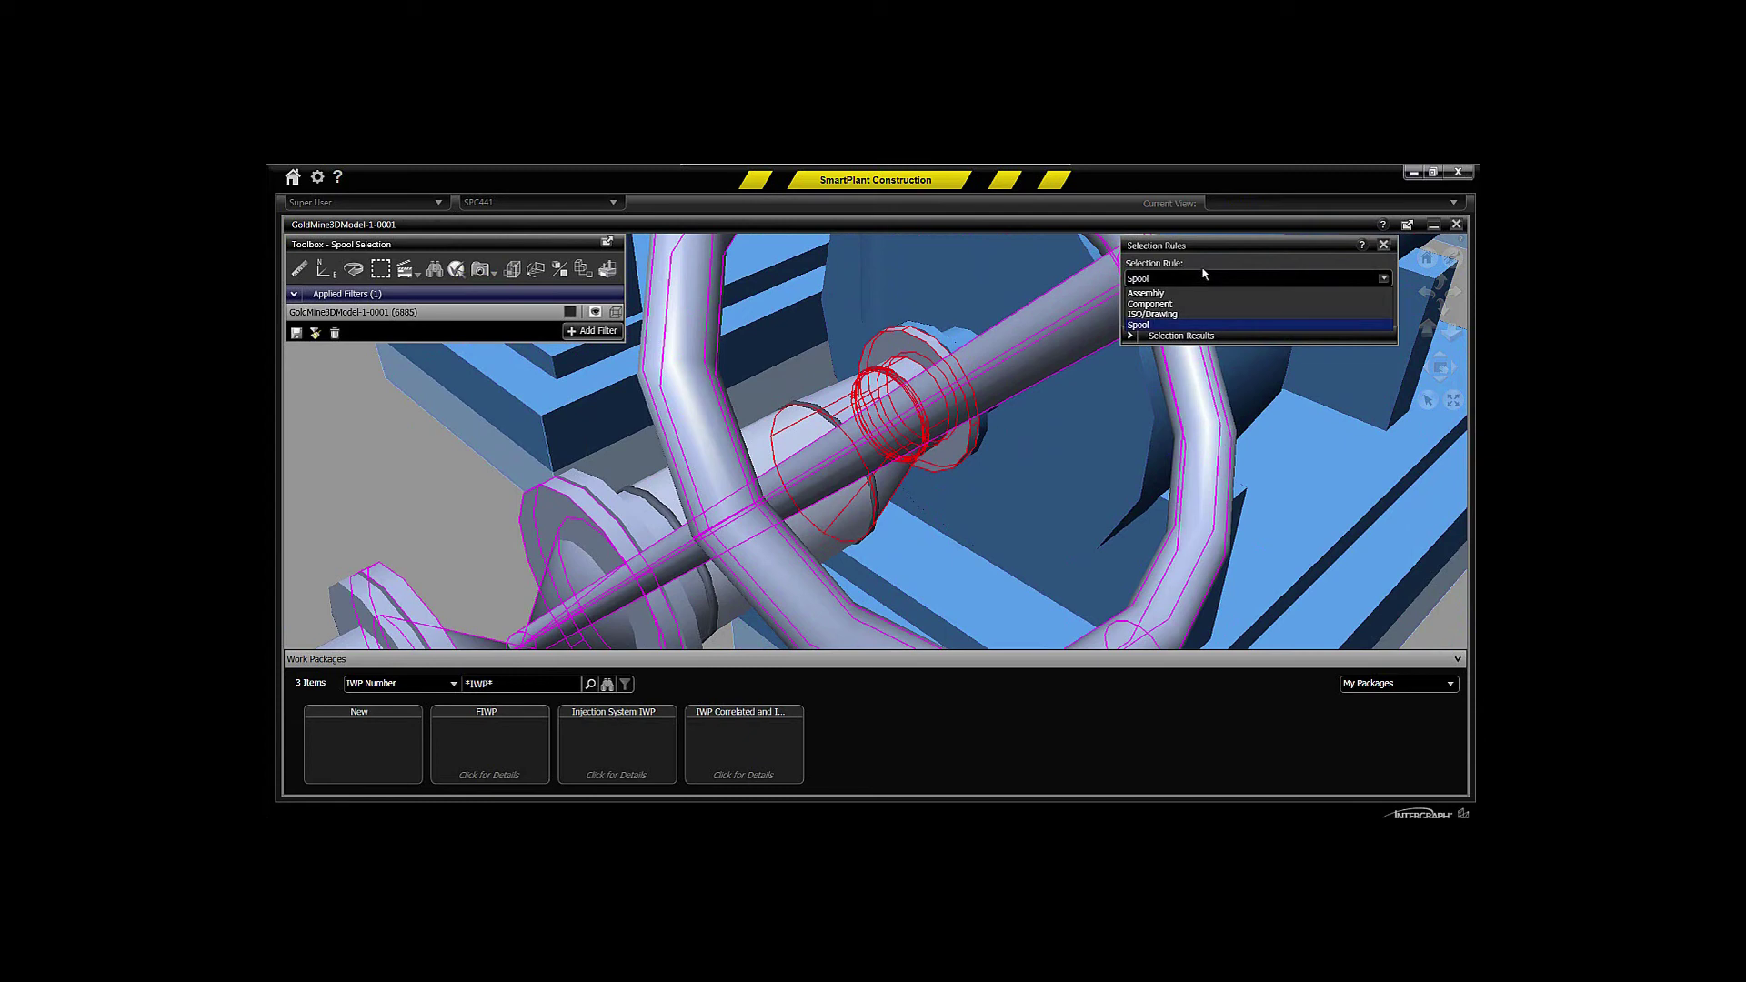
left_click(1139, 325)
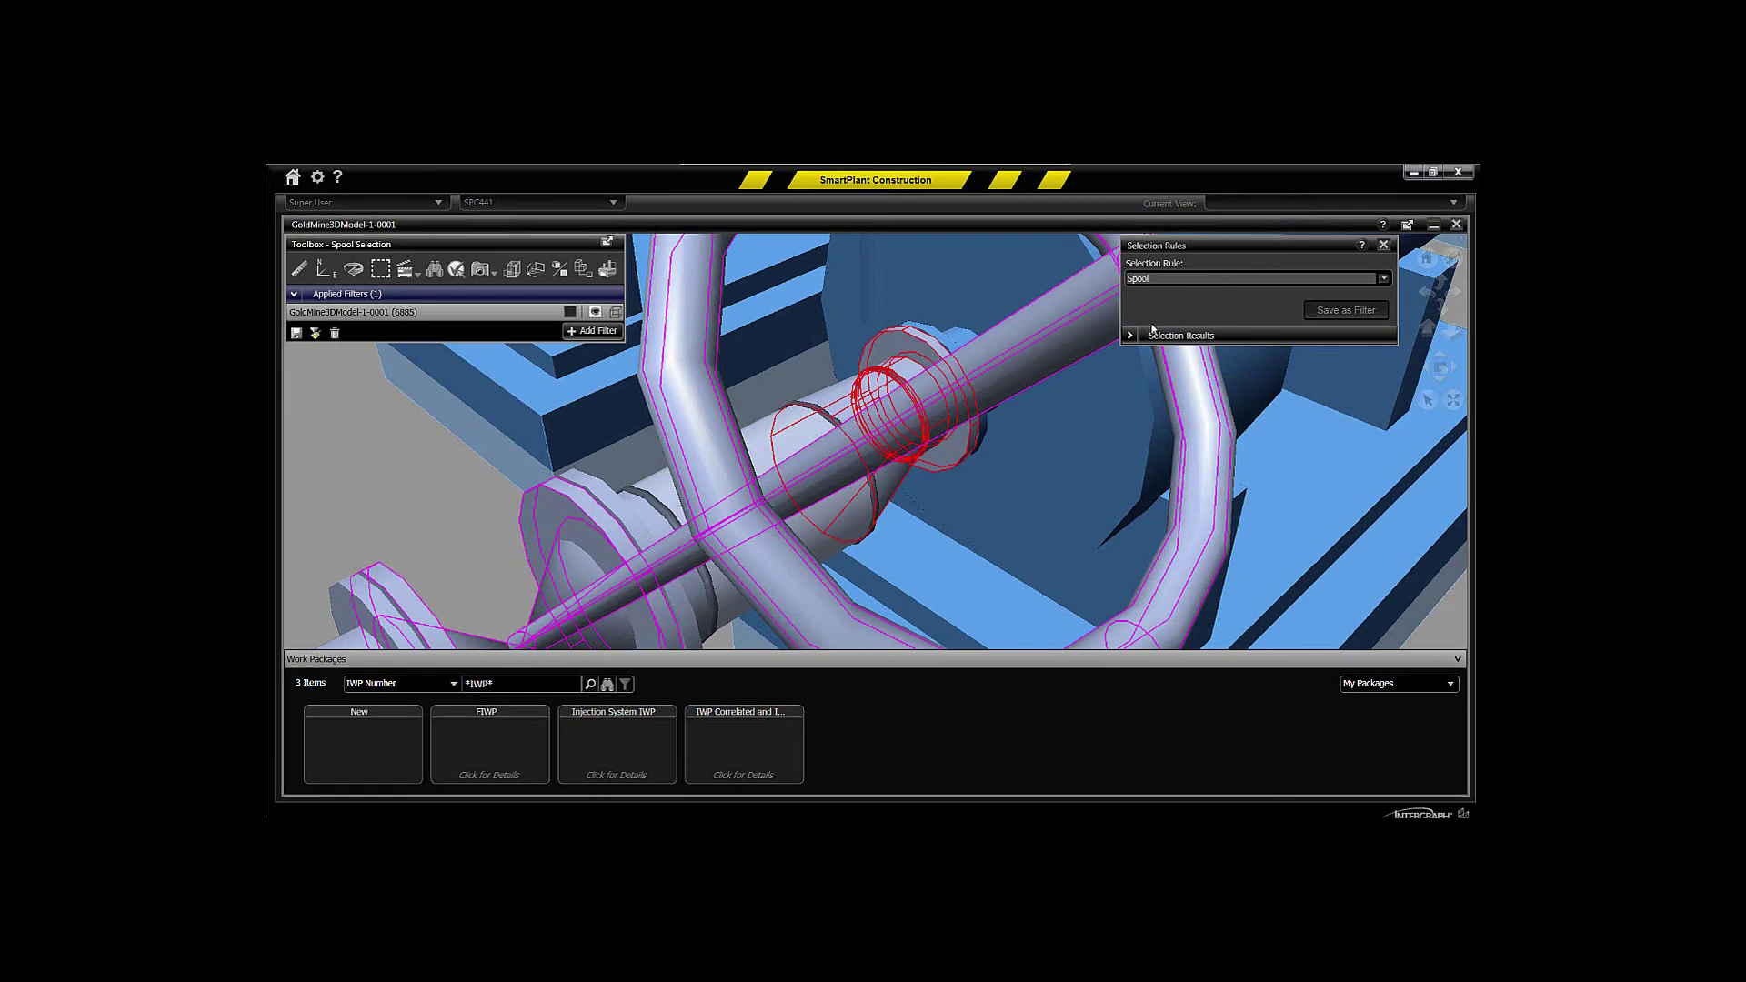
left_click(890, 373)
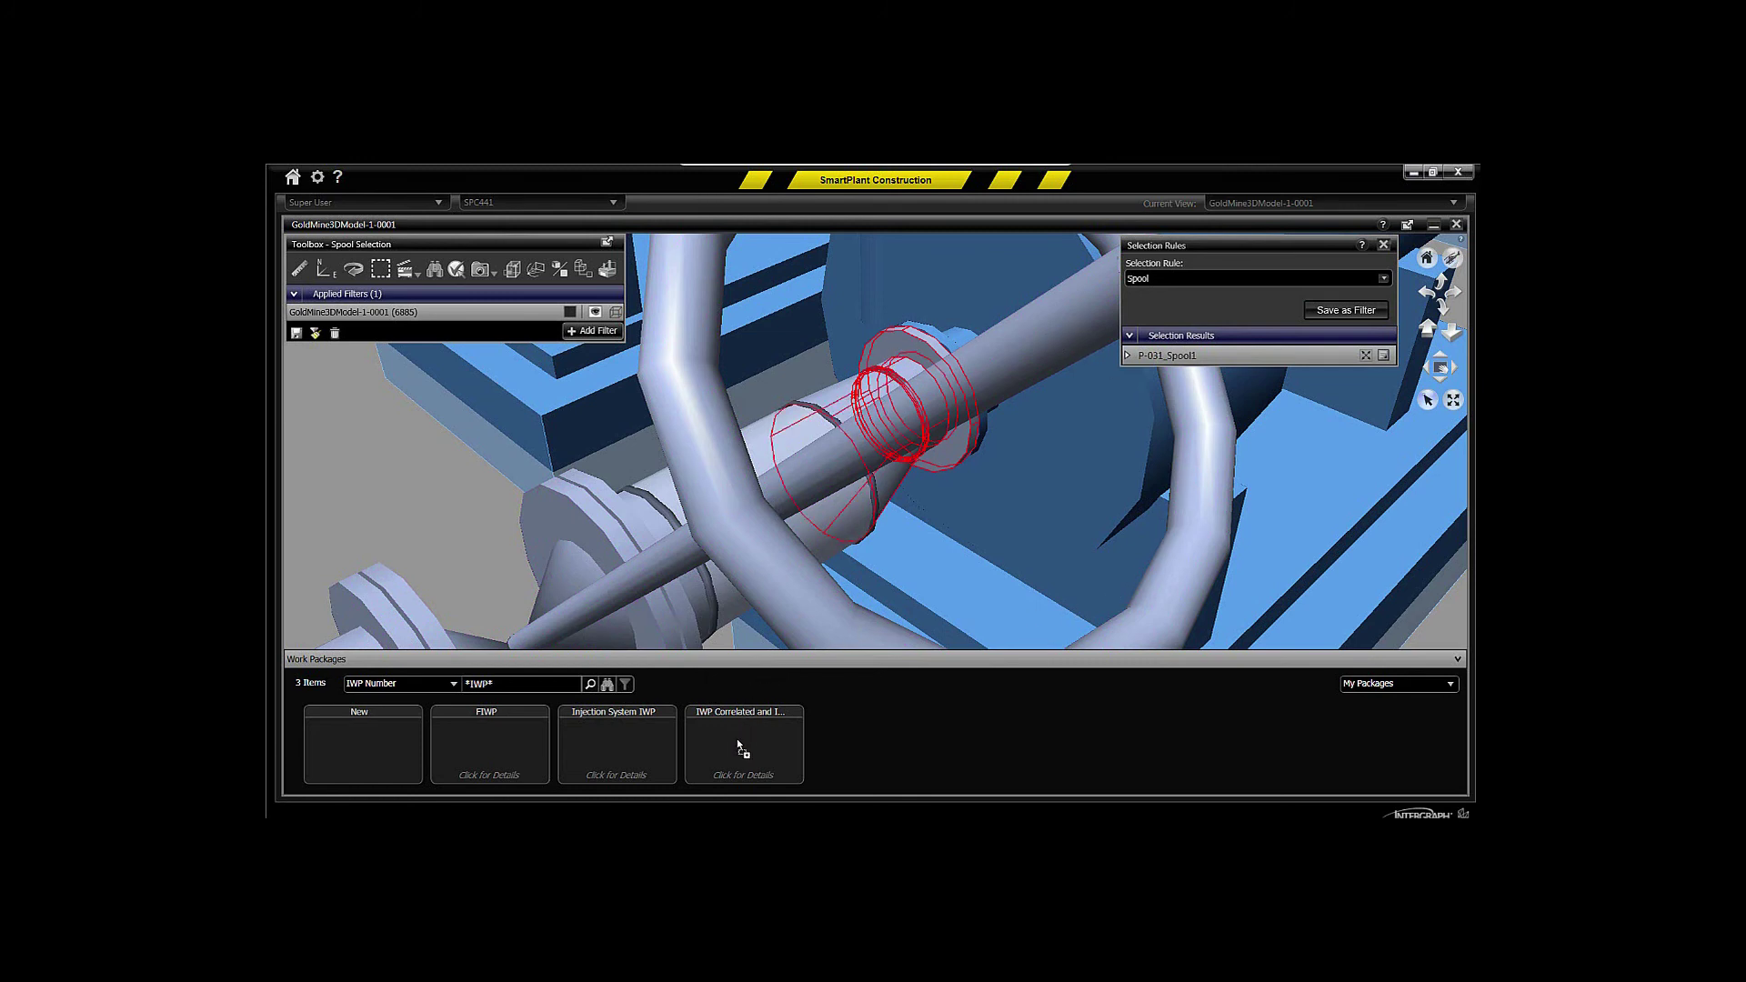
left_click_drag(738, 746, 737, 739)
- Review the package's P-031_Spool1 isometric, Process Drawing No.4, and attached PIPING.pdf file
left_click(793, 713)
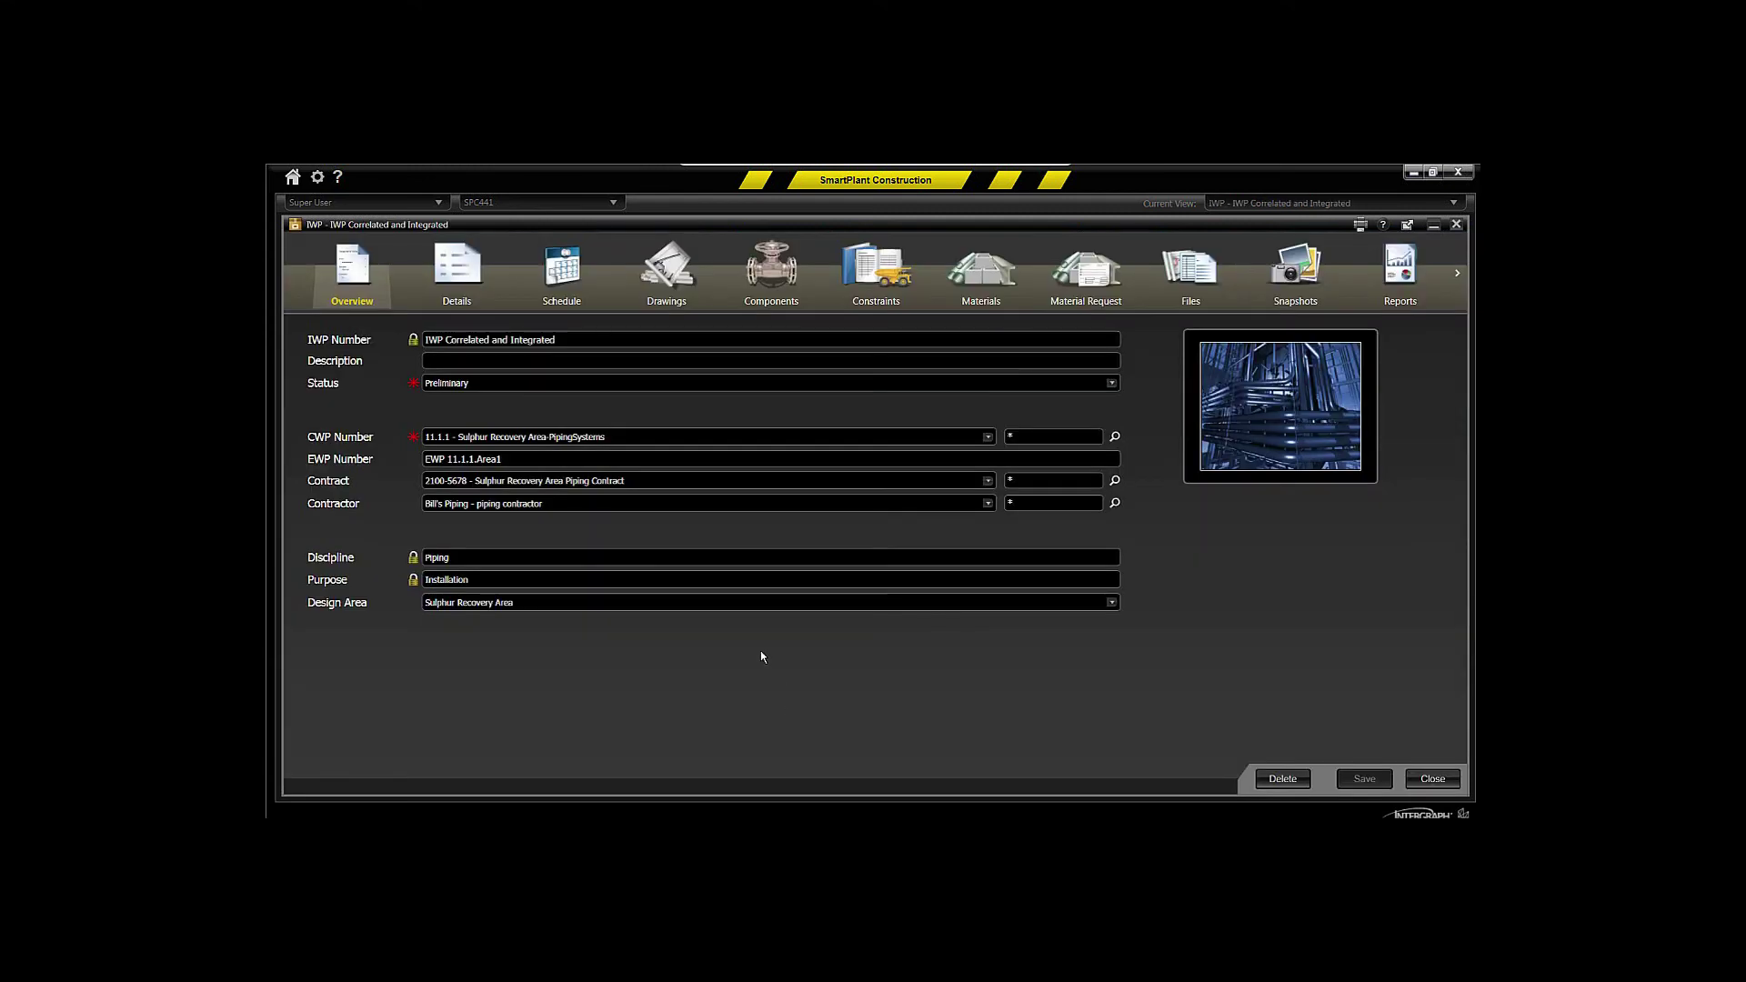
left_click(667, 276)
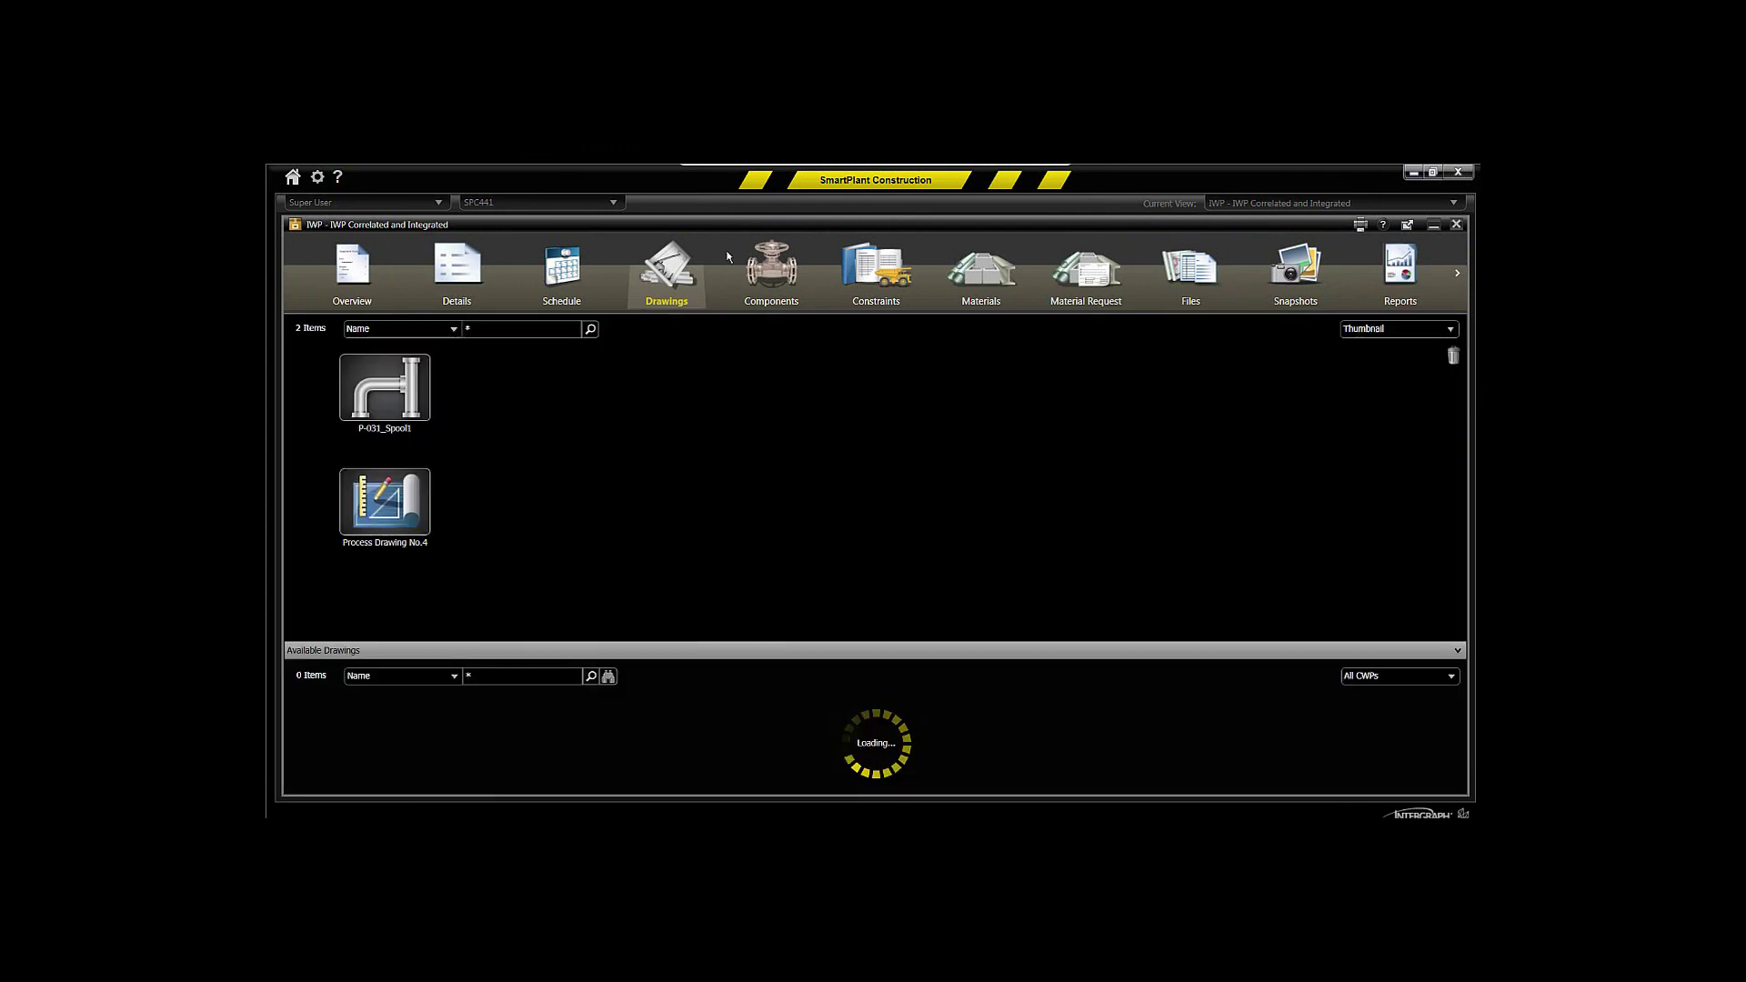
double_click(389, 391)
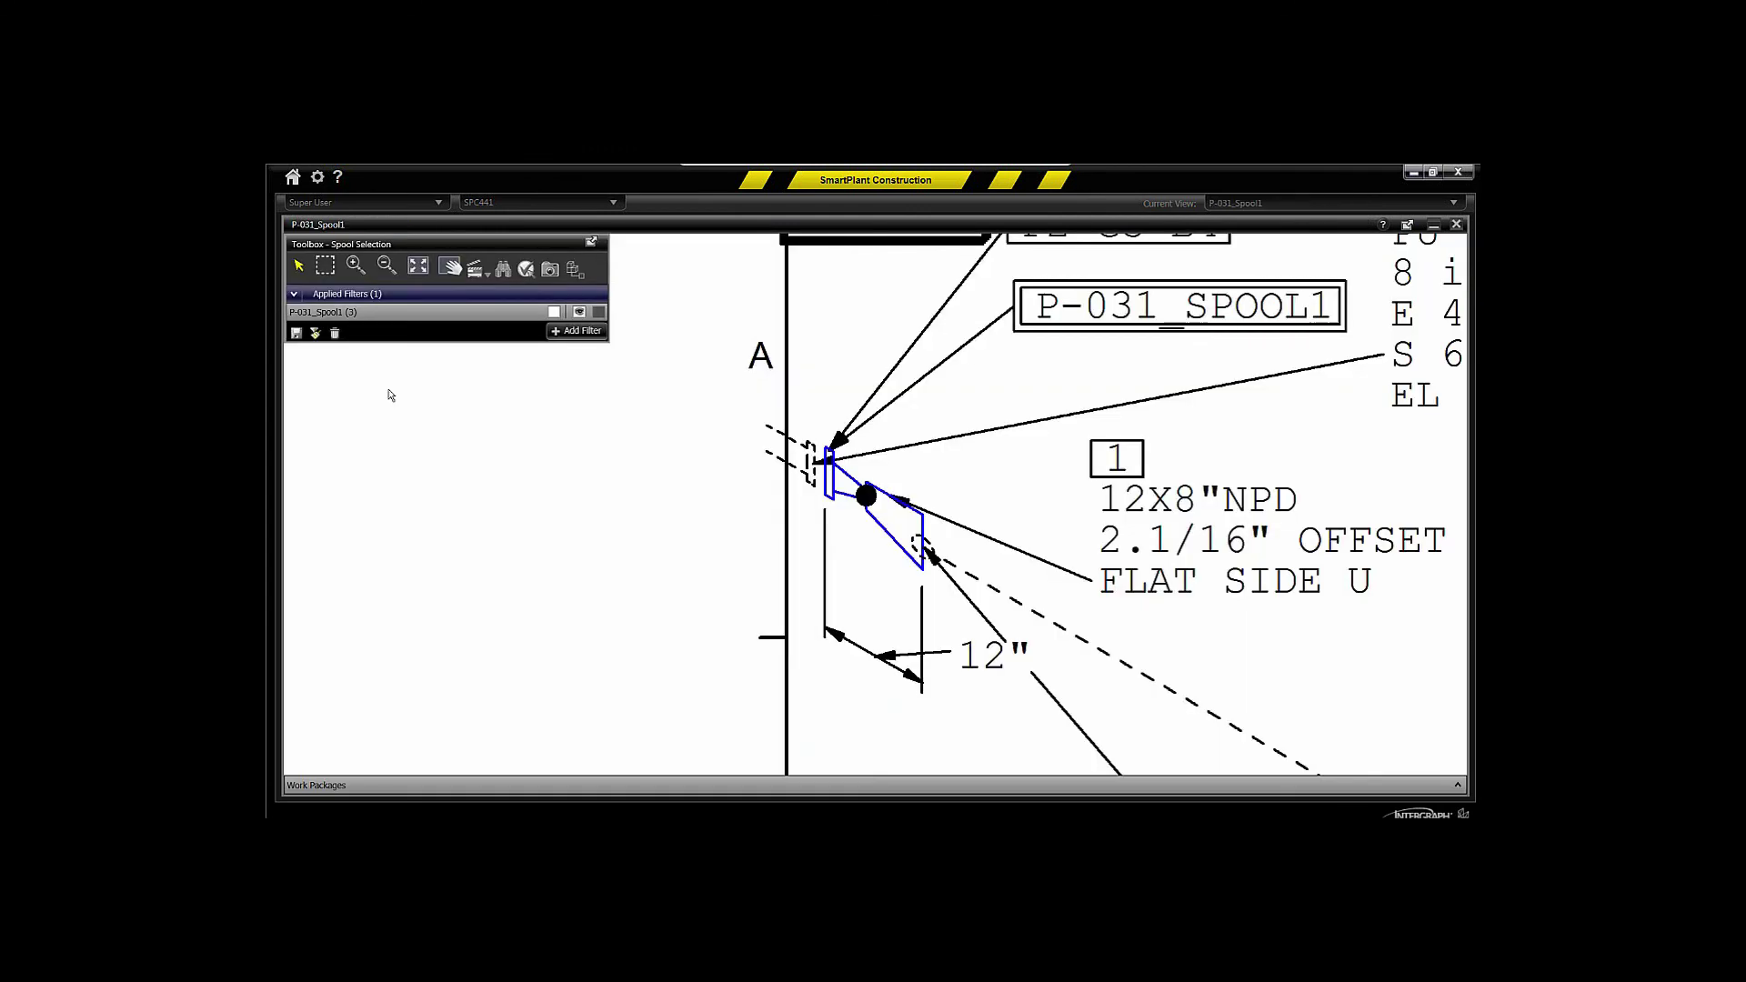
left_click(1456, 224)
double_click(387, 500)
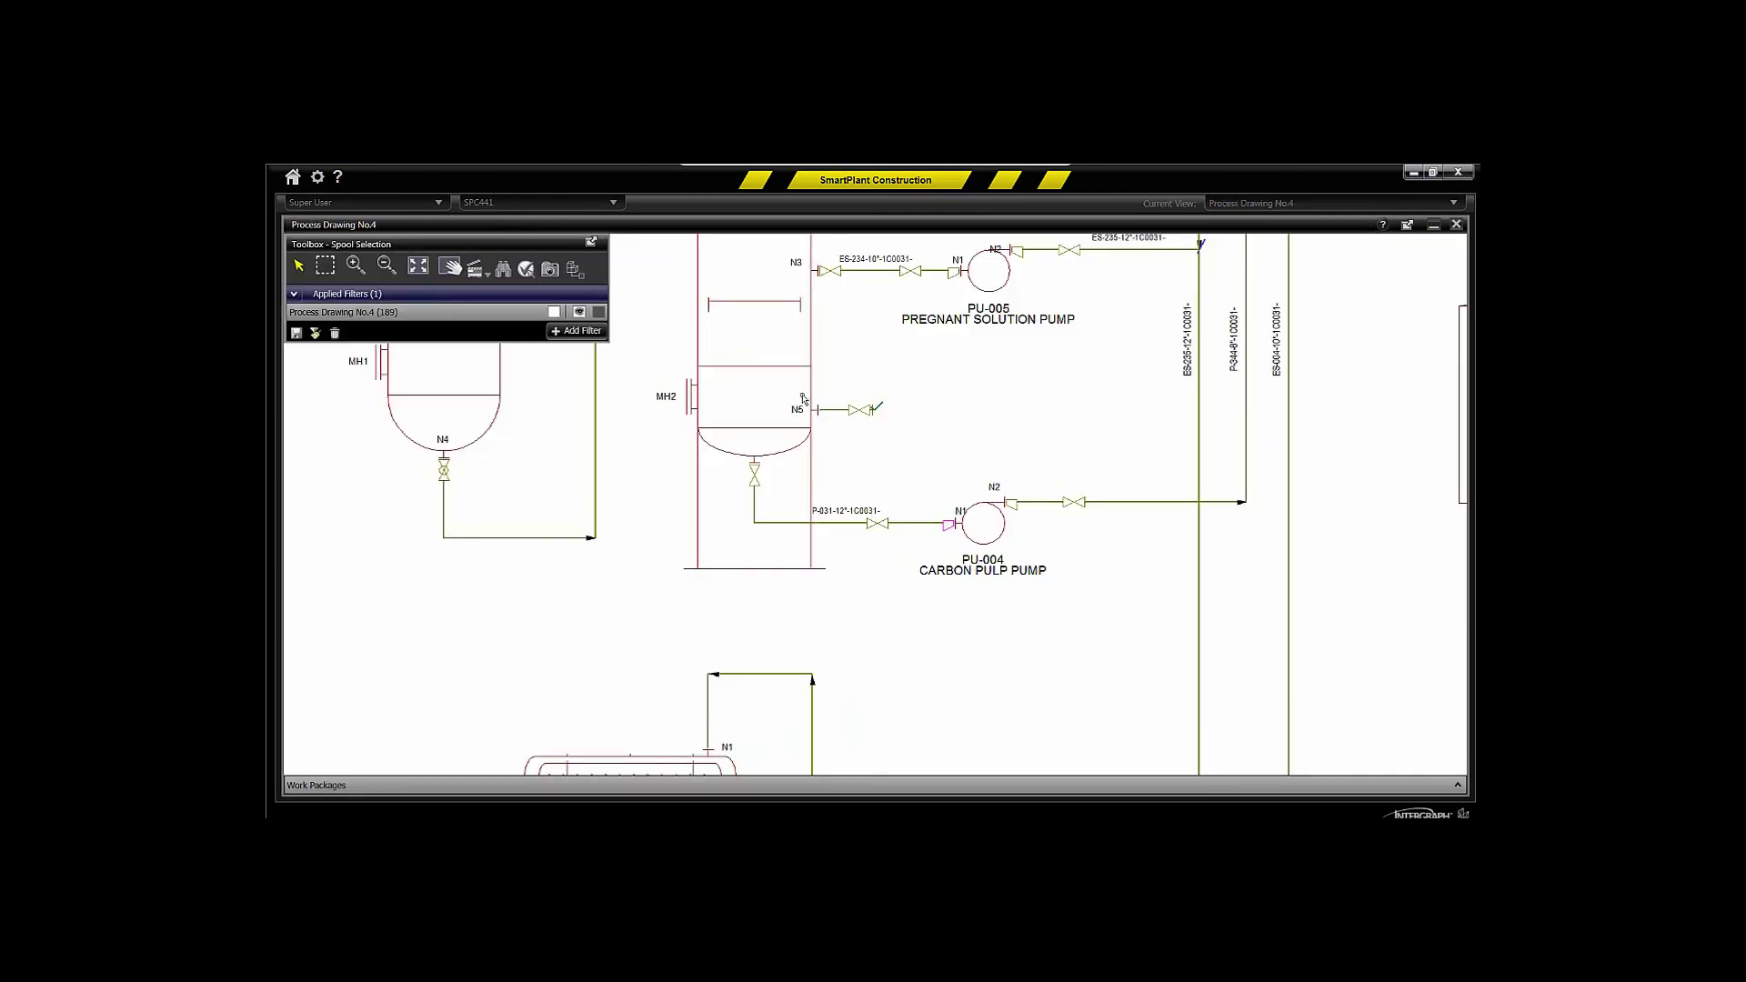
left_click(1434, 227)
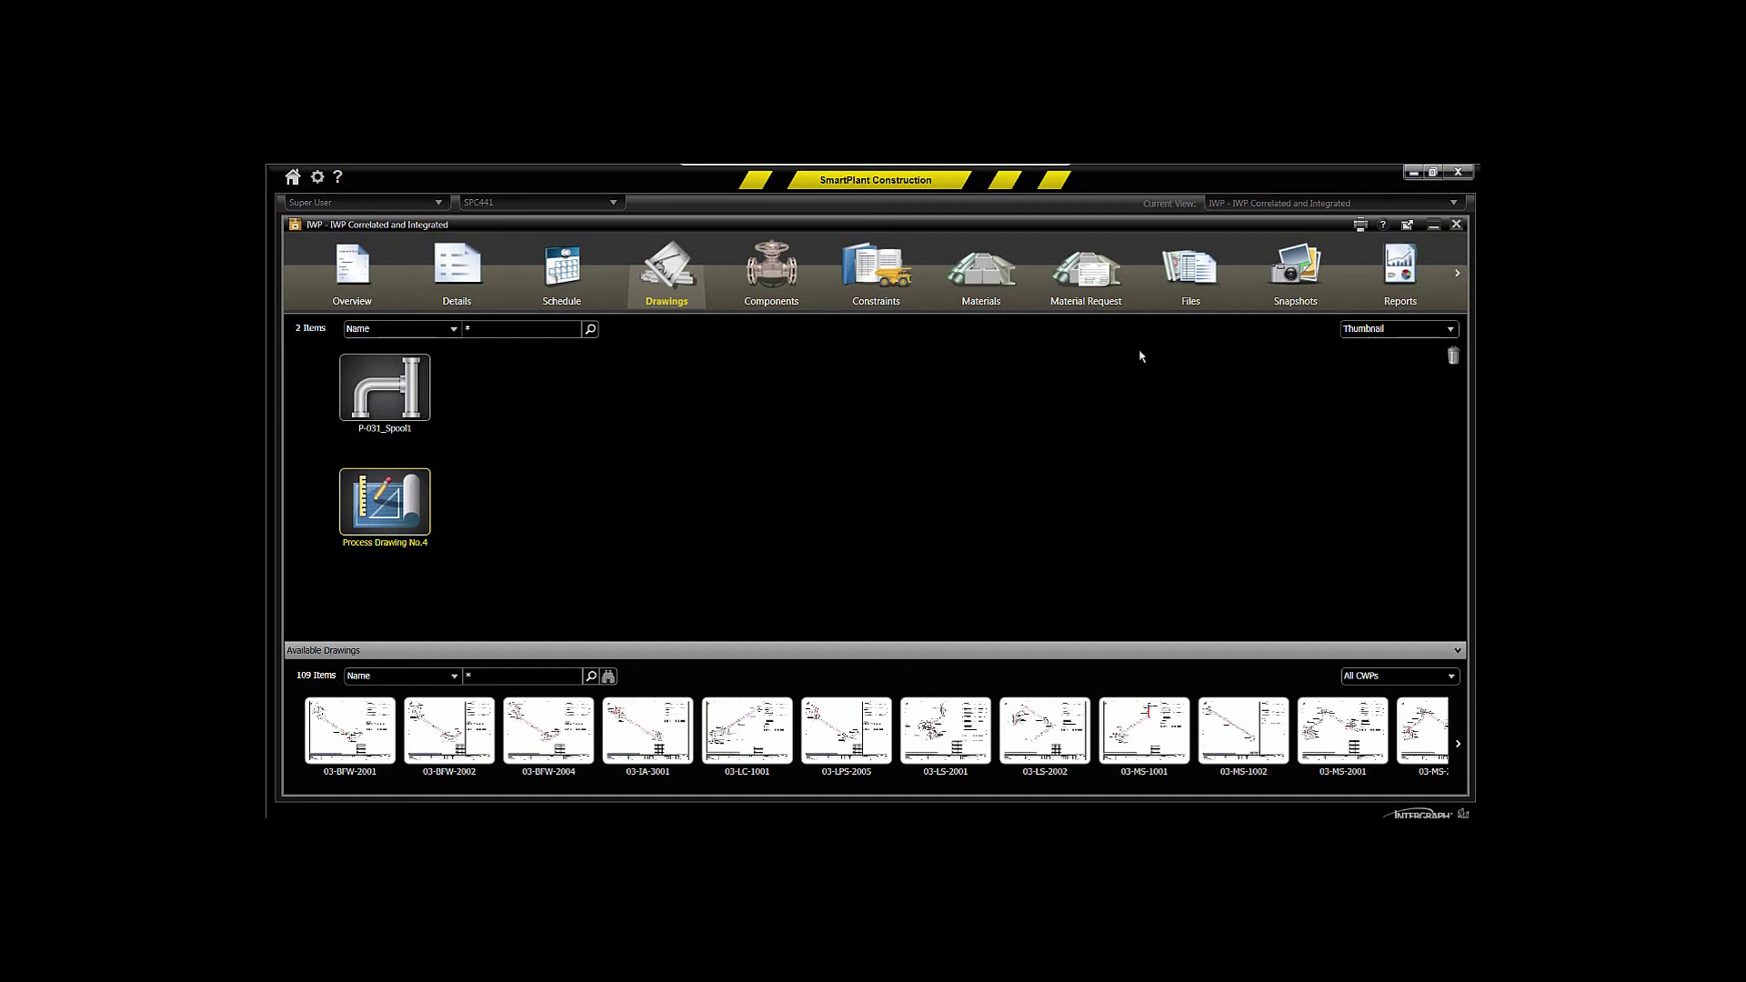
left_click(1192, 273)
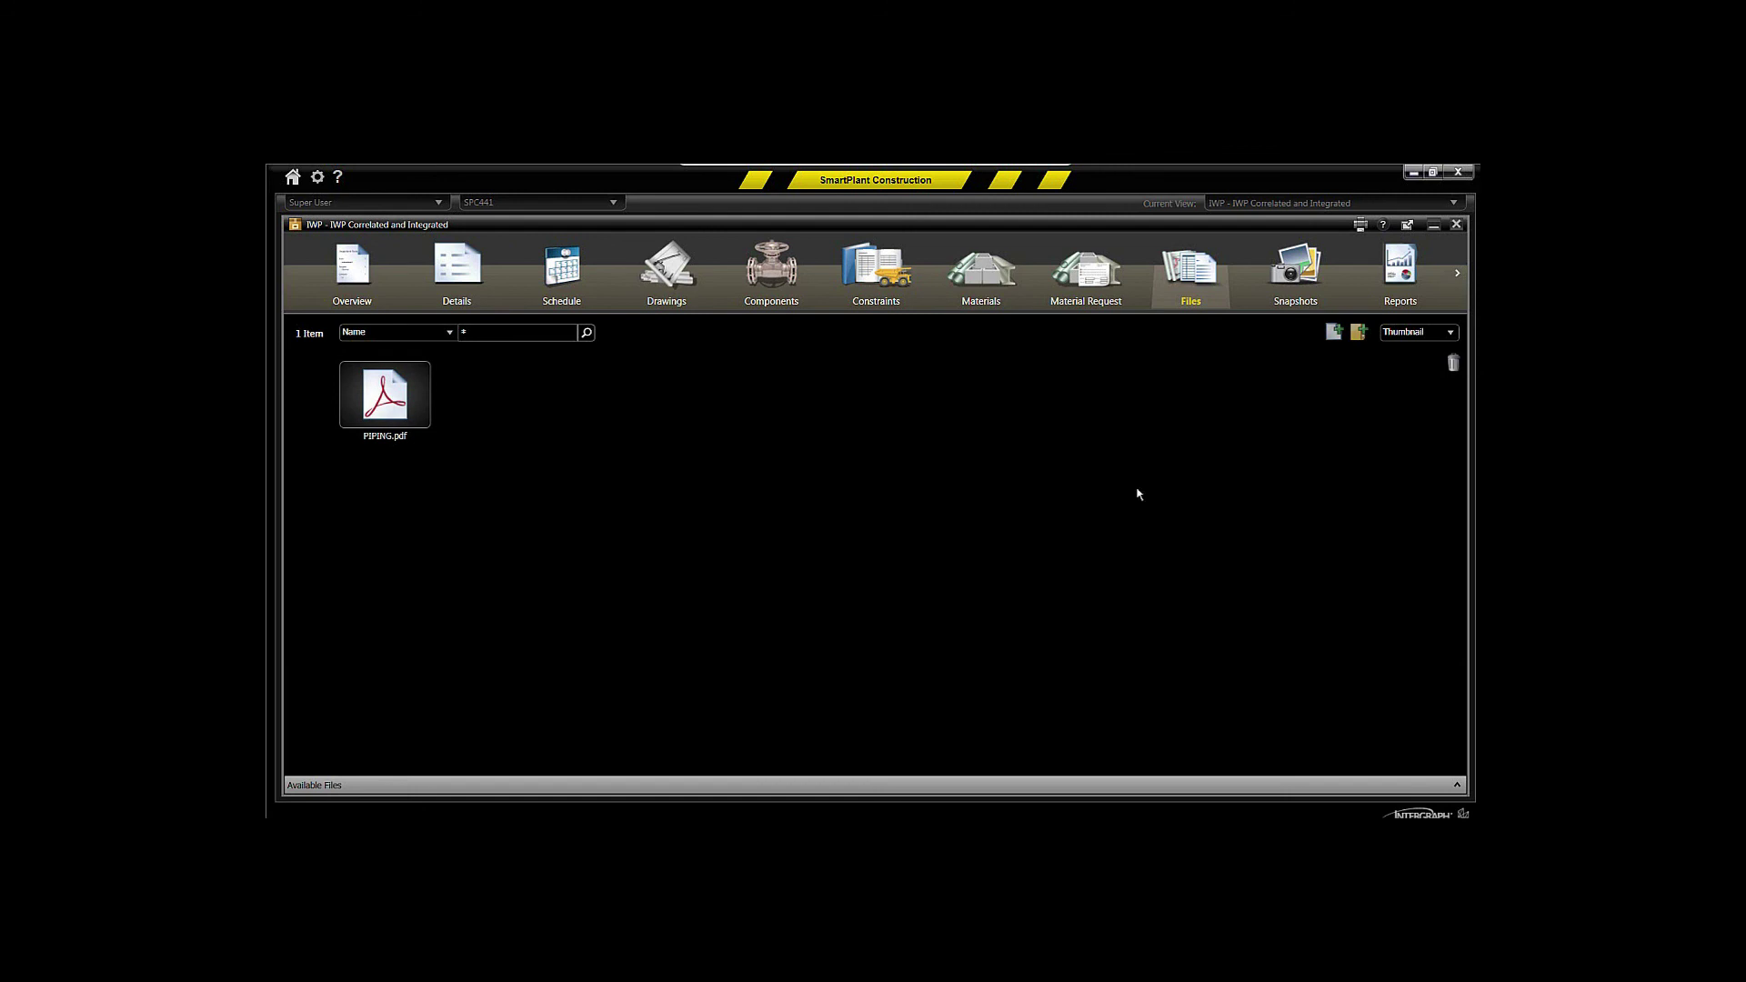
- Return to the package Overview, then close IWP Correlated and Integrated back to the home screen
left_click(360, 282)
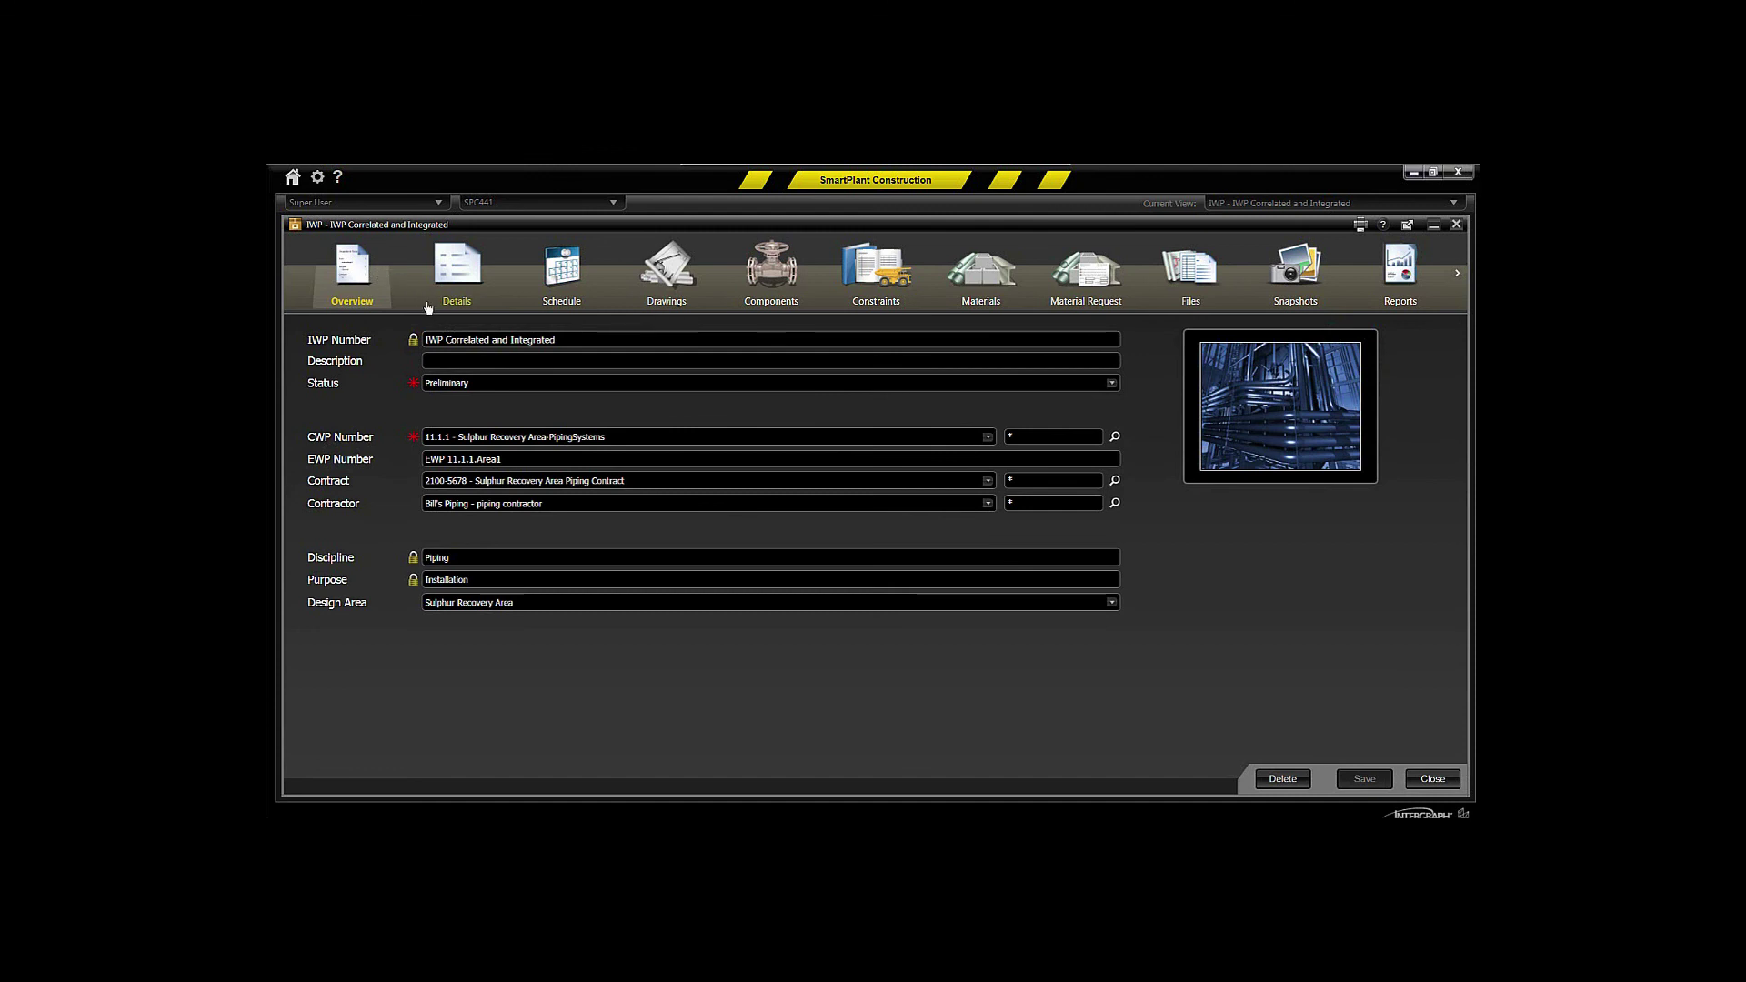
left_click(293, 177)
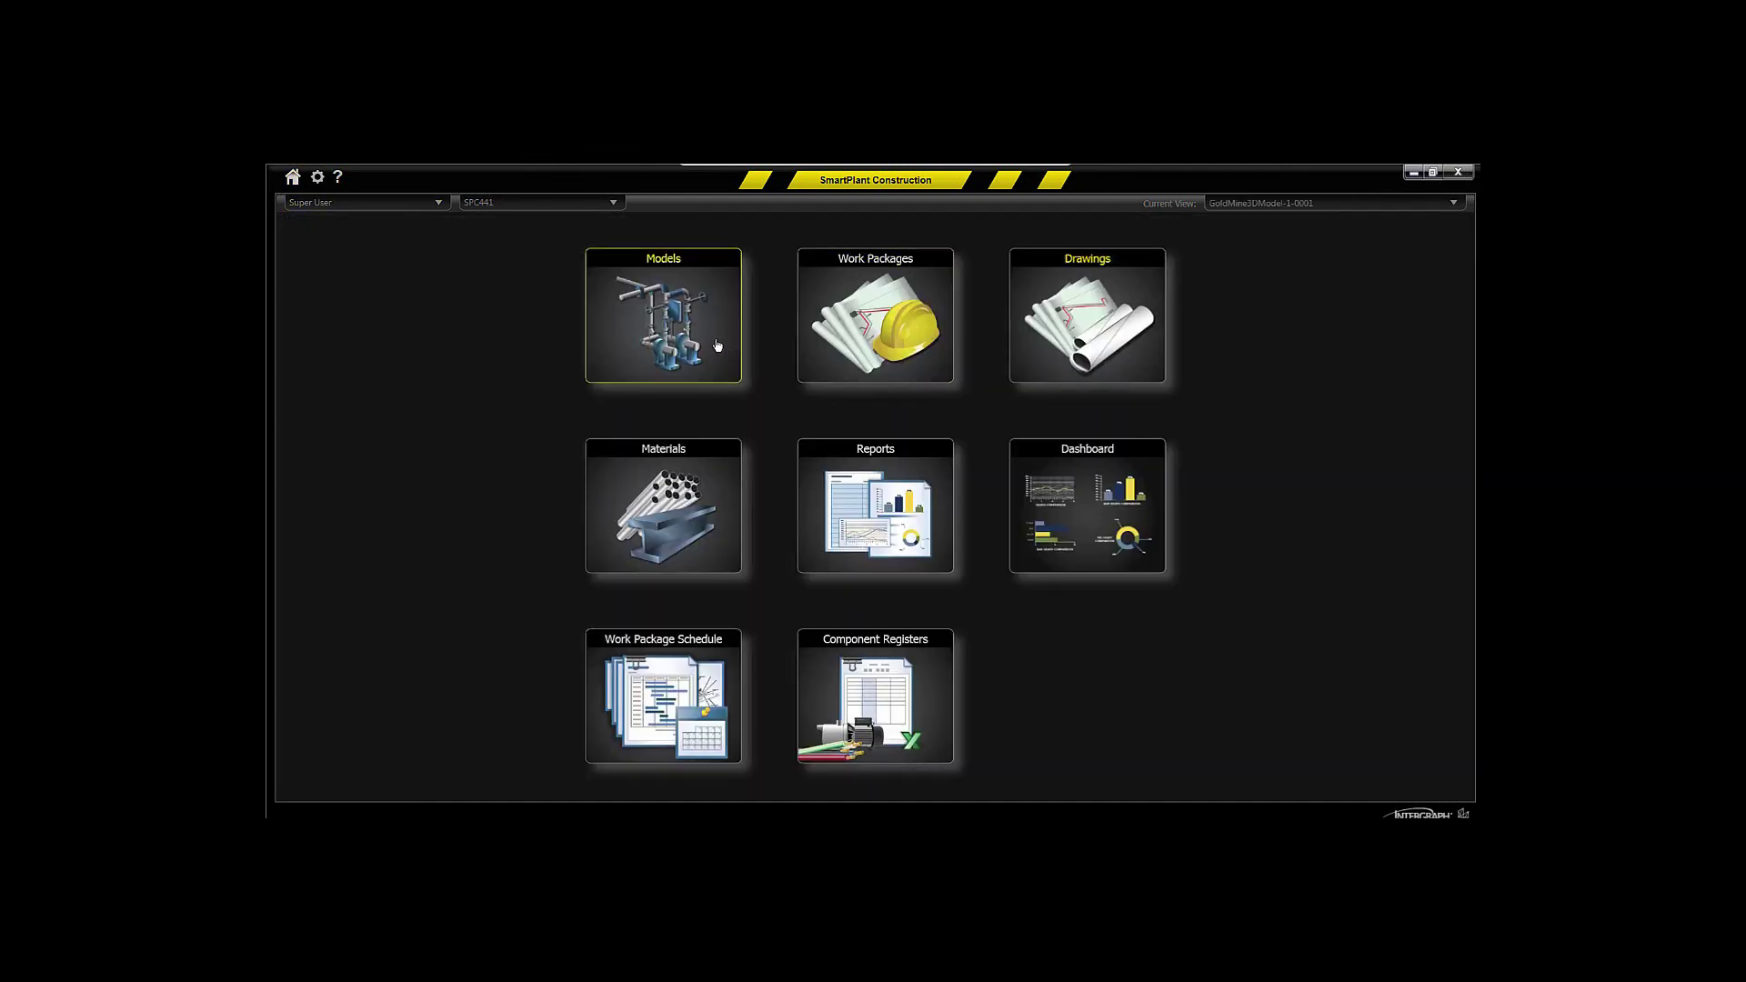